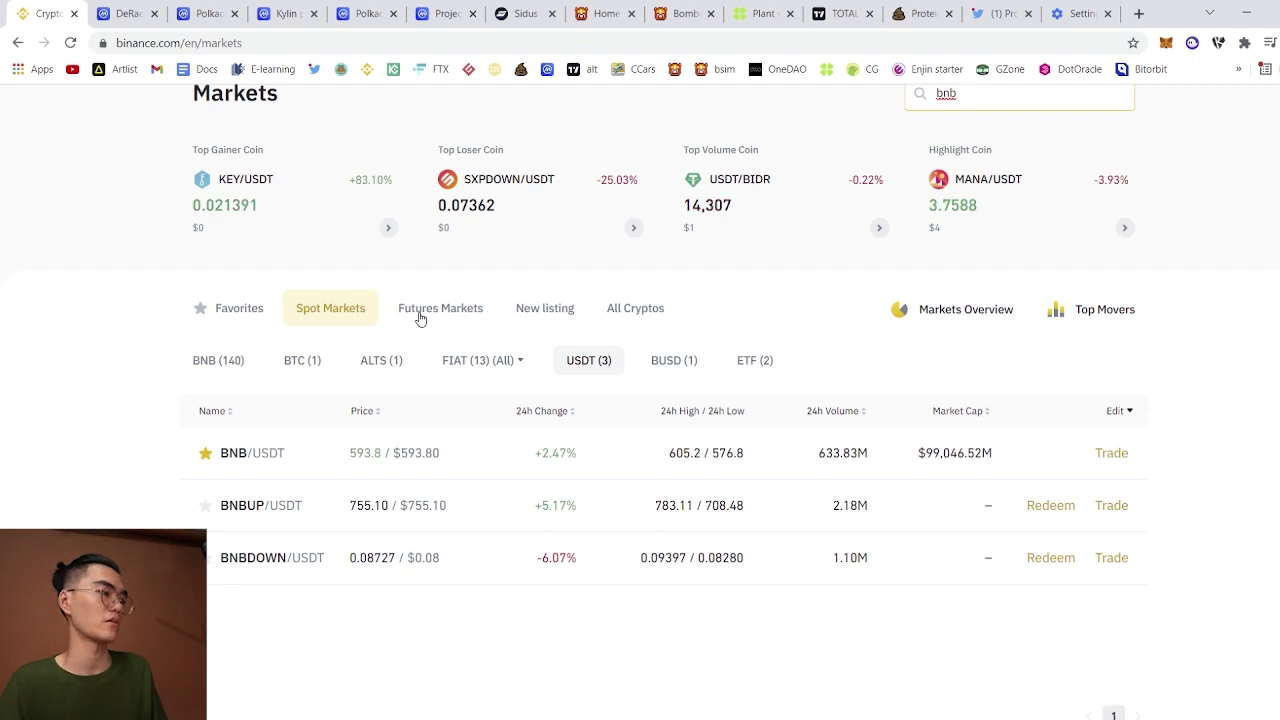
- Open the BNB/USDT spot trading page and dismiss the floating buy/sell widget over the chart
click(277, 462)
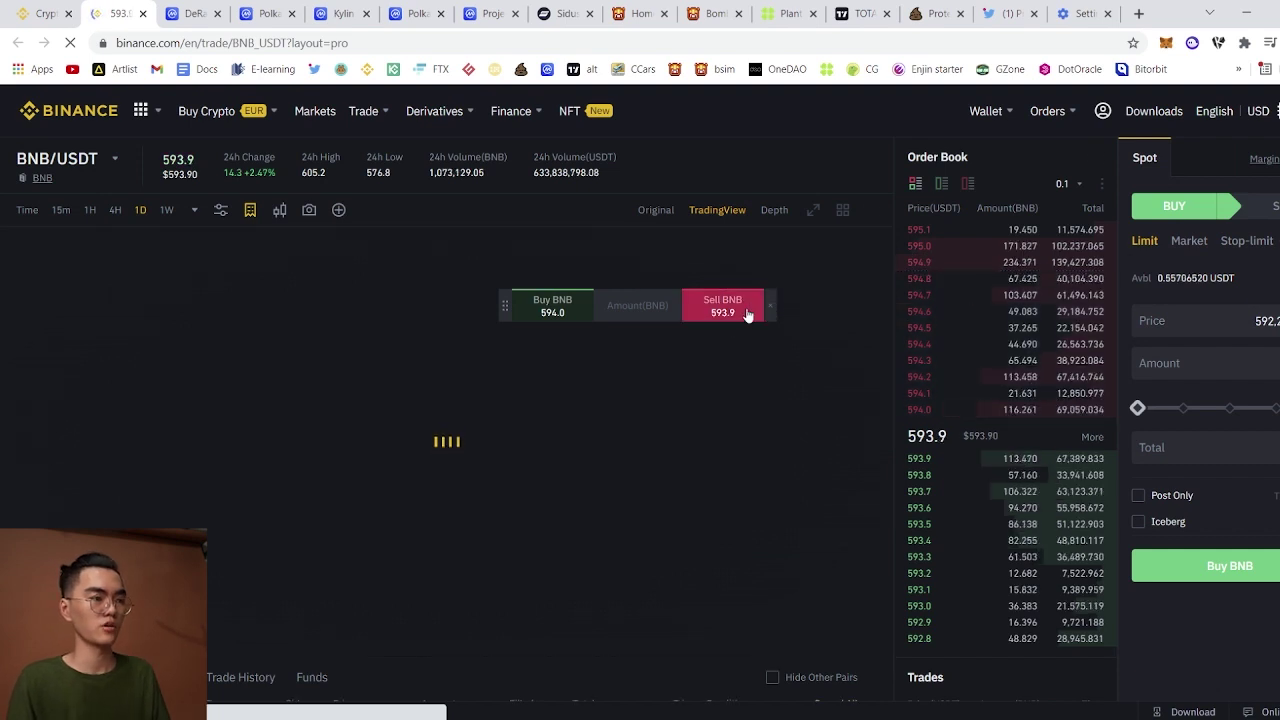
click(769, 305)
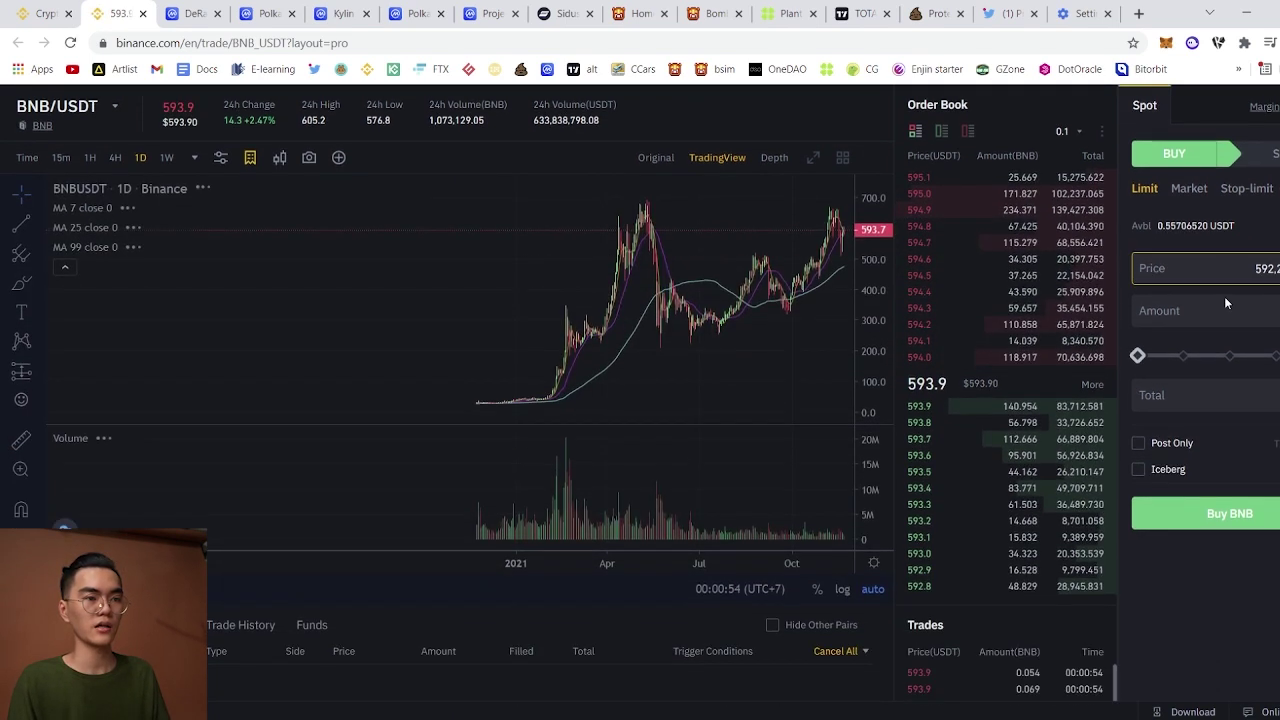
- Compare the Limit and Market types for the BNB buy order, choose Market and activate its amount field
click(1189, 190)
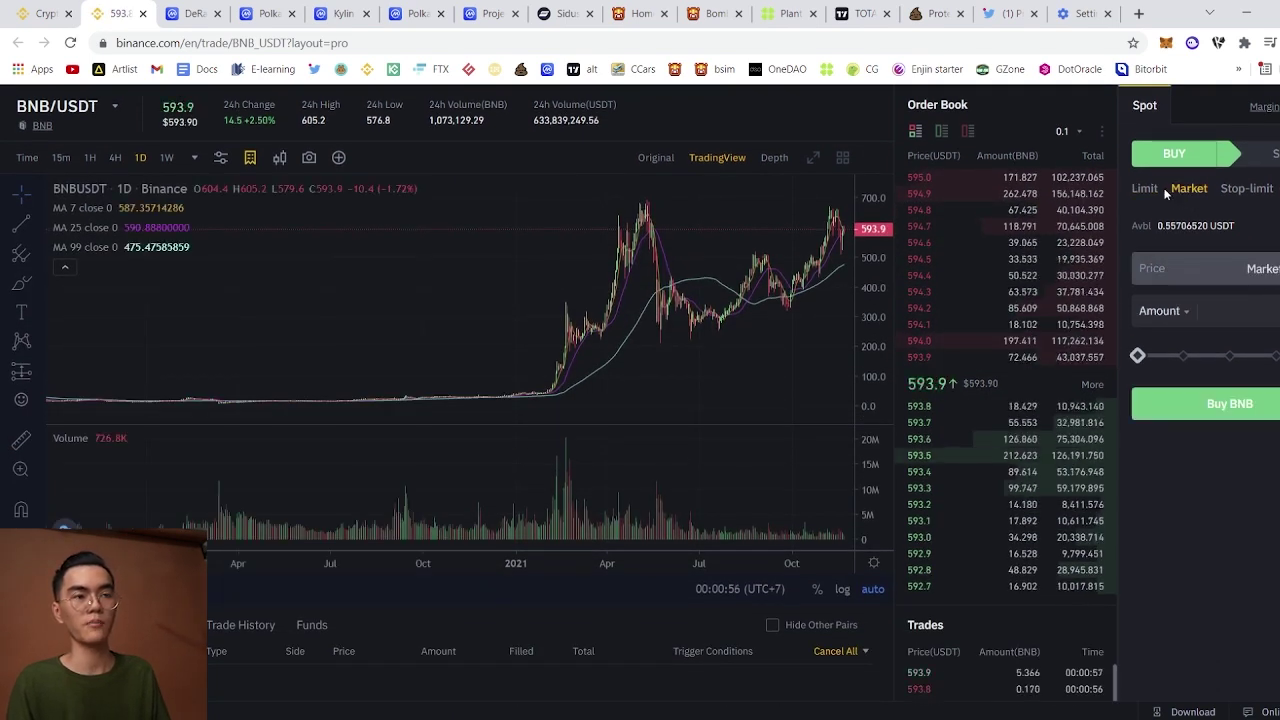
click(1145, 270)
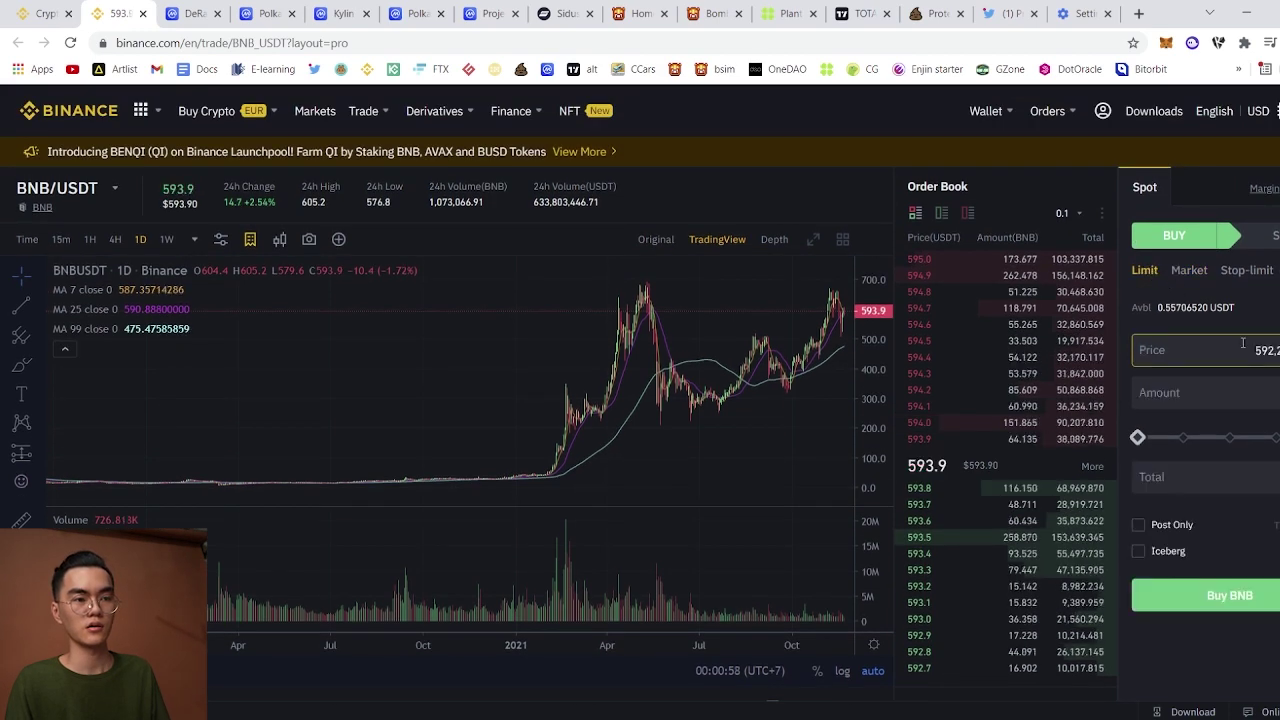
drag(800, 420, 720, 423)
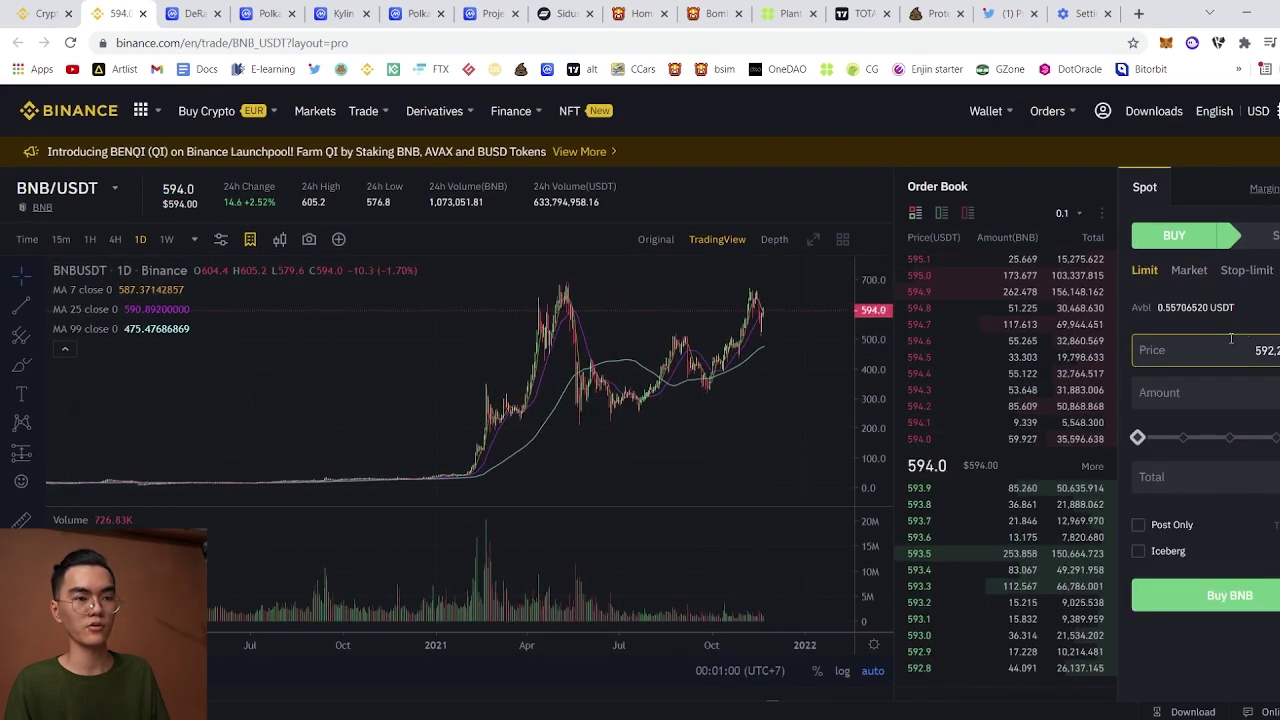
double_click(1260, 352)
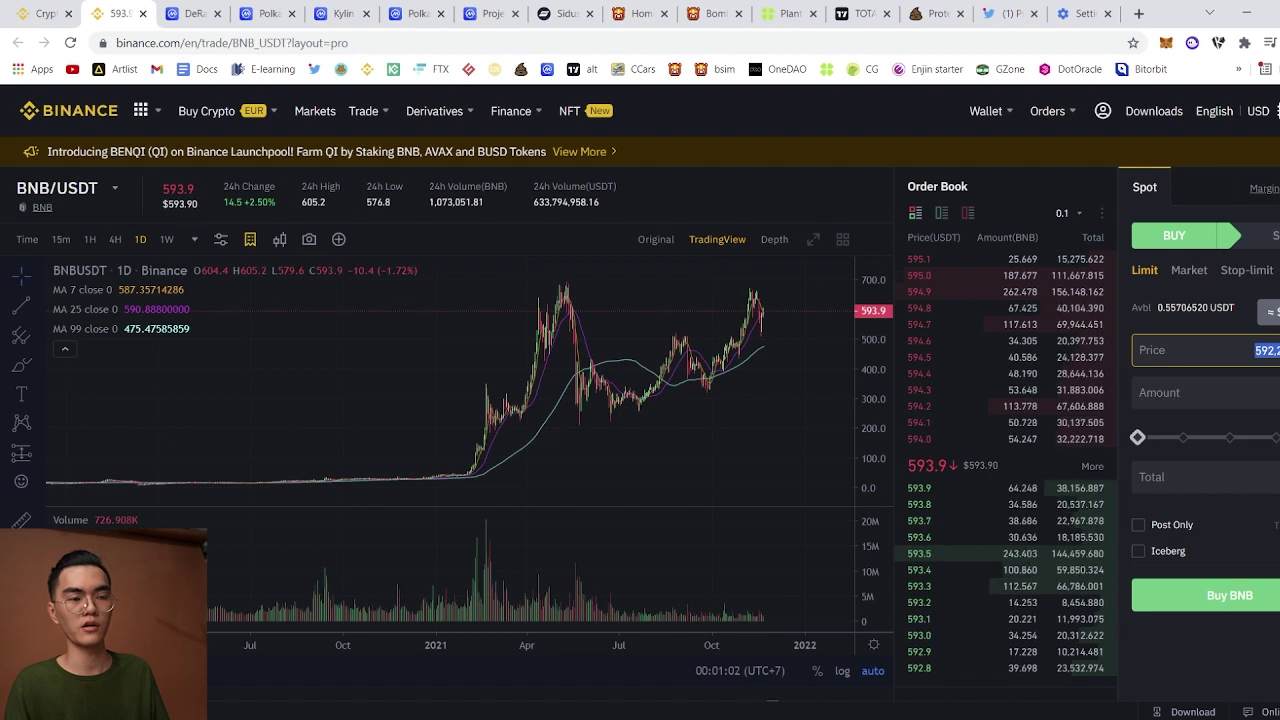
click(1192, 276)
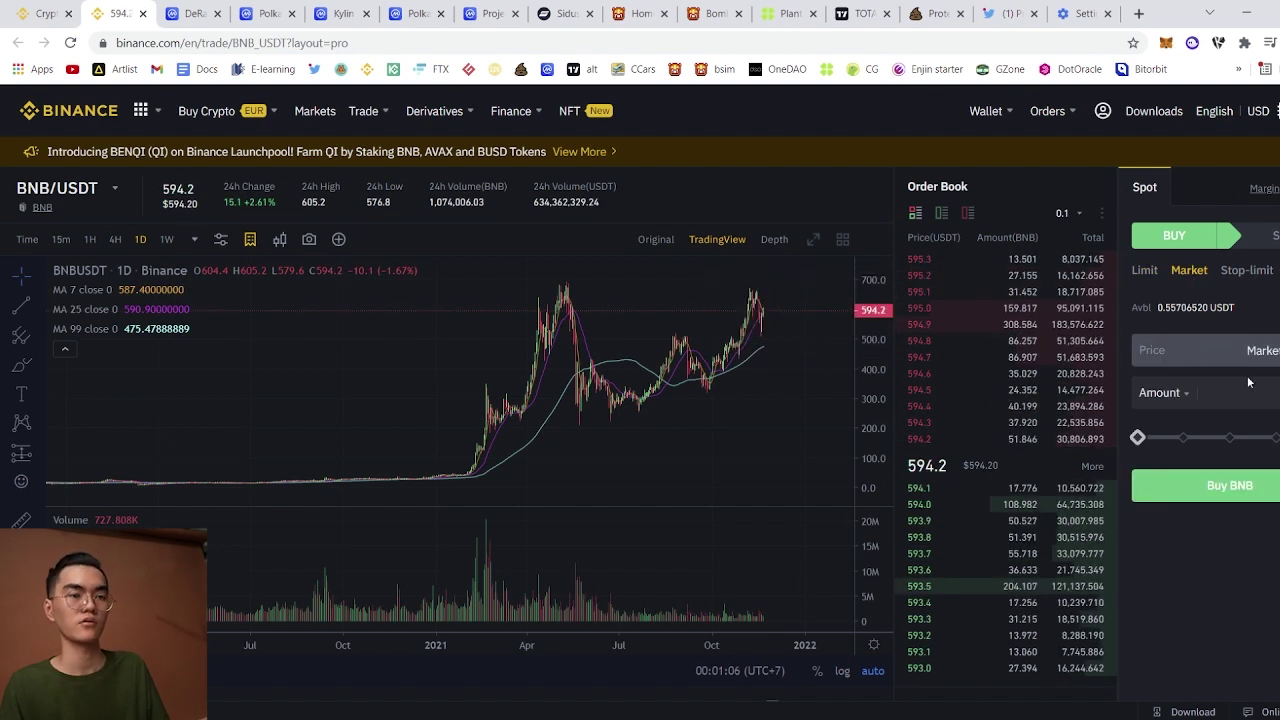
click(1182, 393)
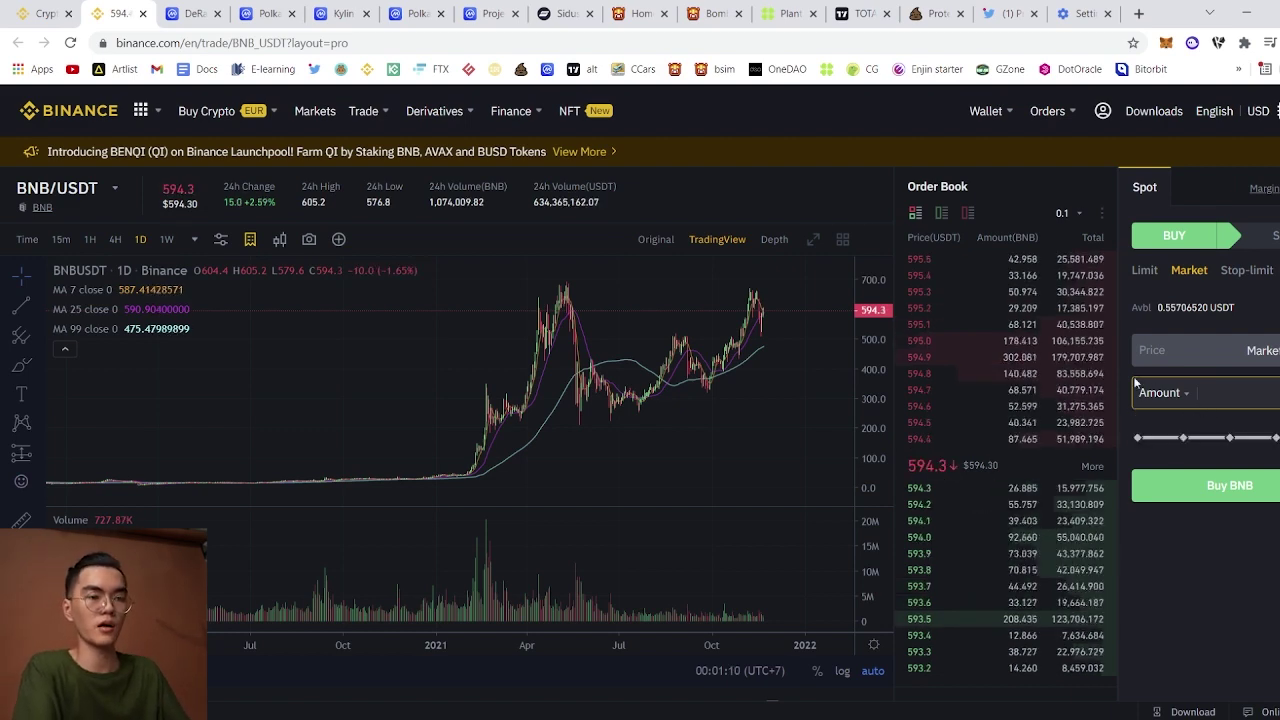
scroll(1237, 452, down, 2)
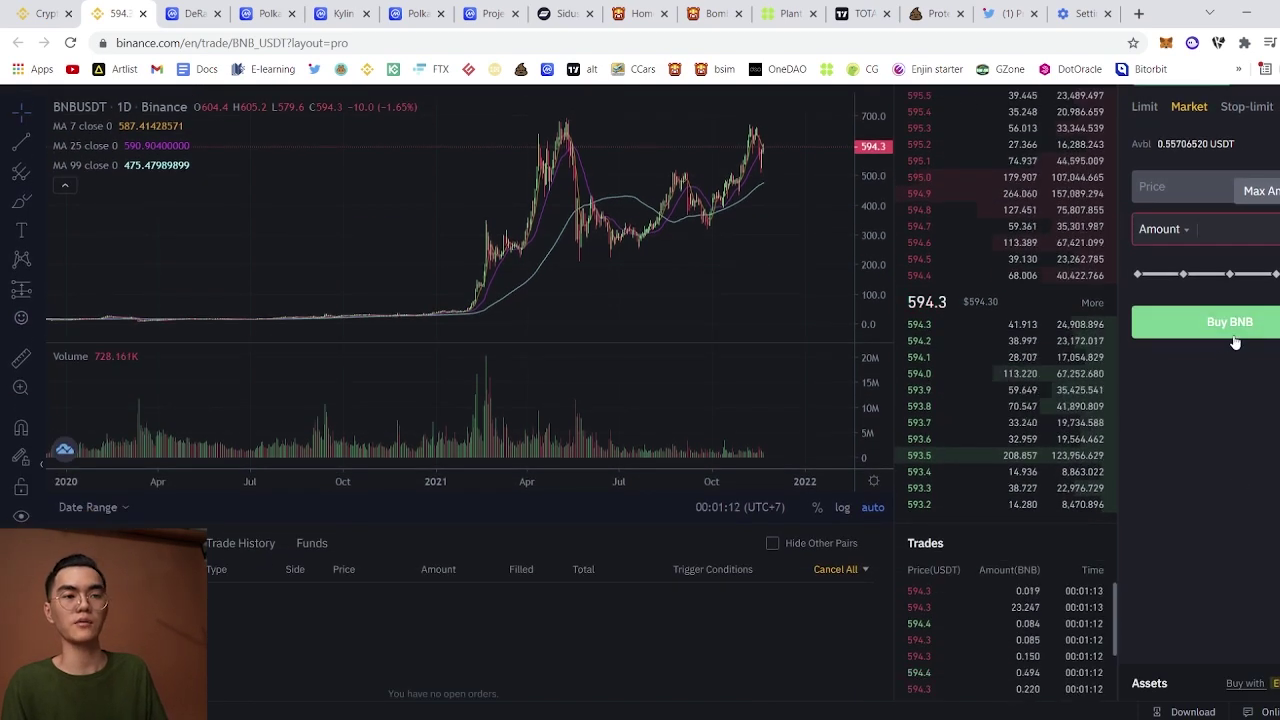
scroll(1198, 428, up, 2)
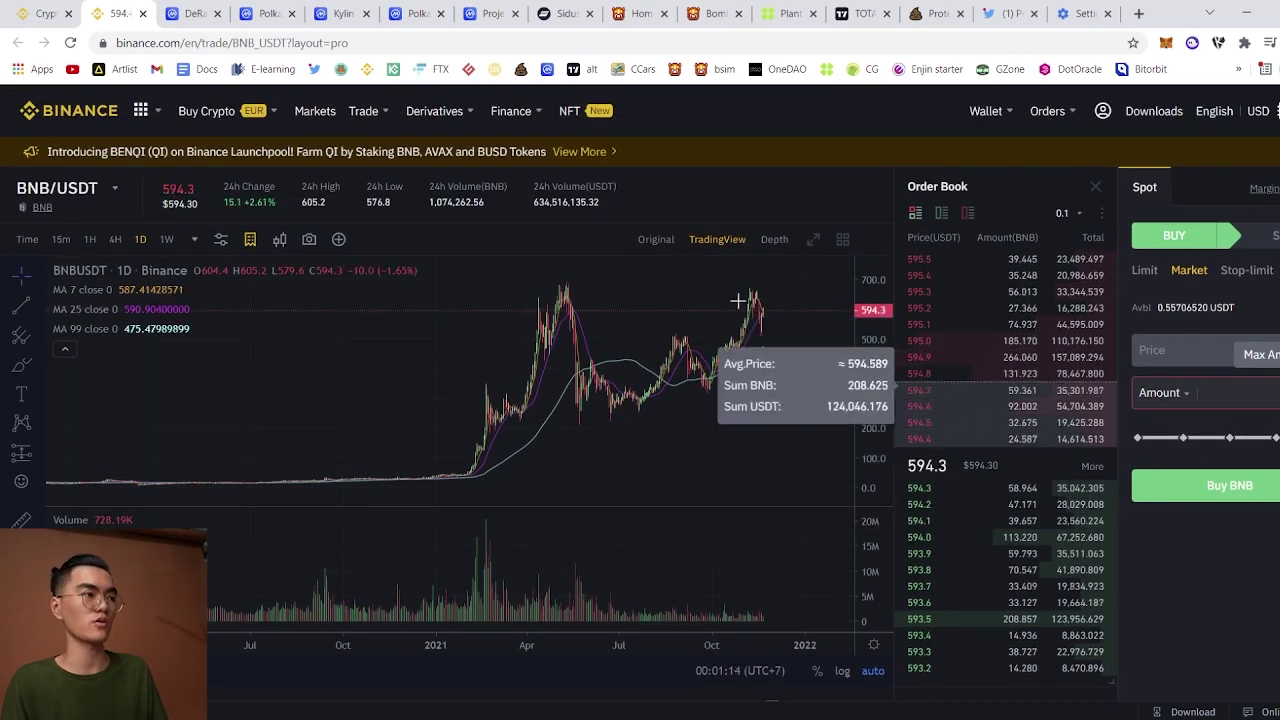
- Go to the wallet overview and open the Fiat and Spot wallet
mouse_move(1001, 117)
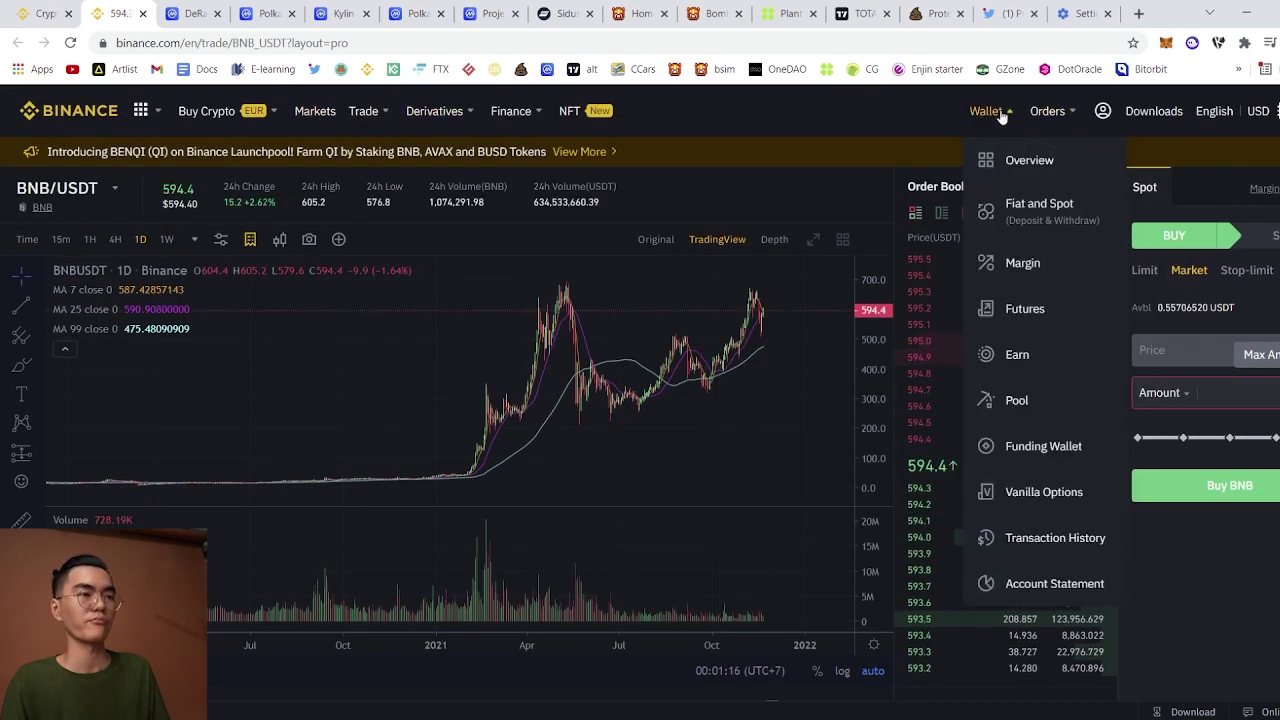
click(1052, 166)
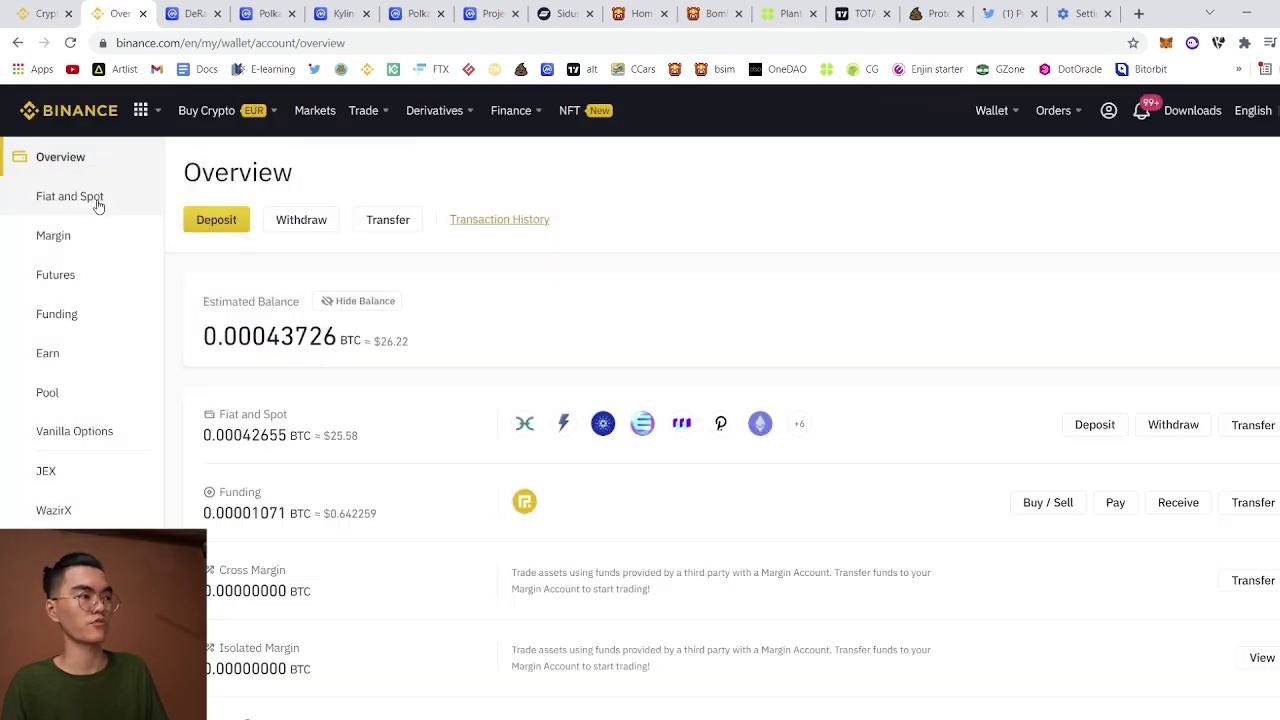
click(87, 200)
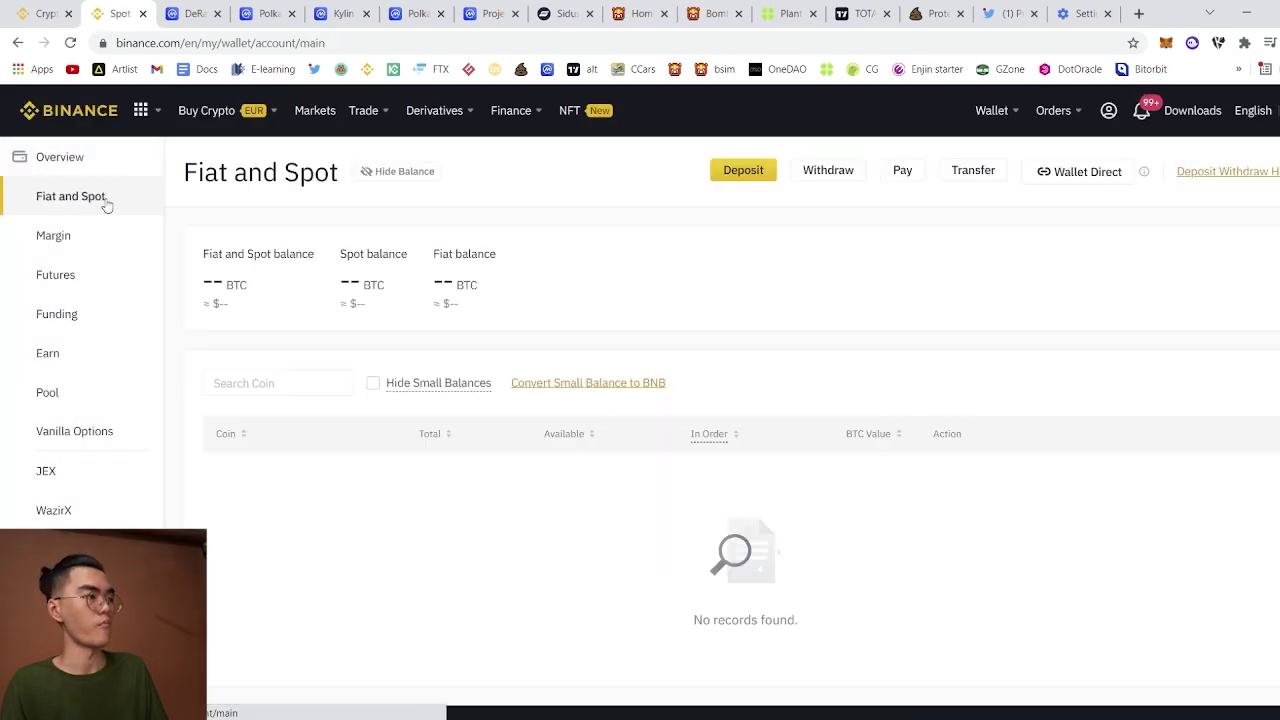
- Find BNB among the coins in the Fiat and Spot wallet and open its withdrawal form
scroll(226, 417, down, 2)
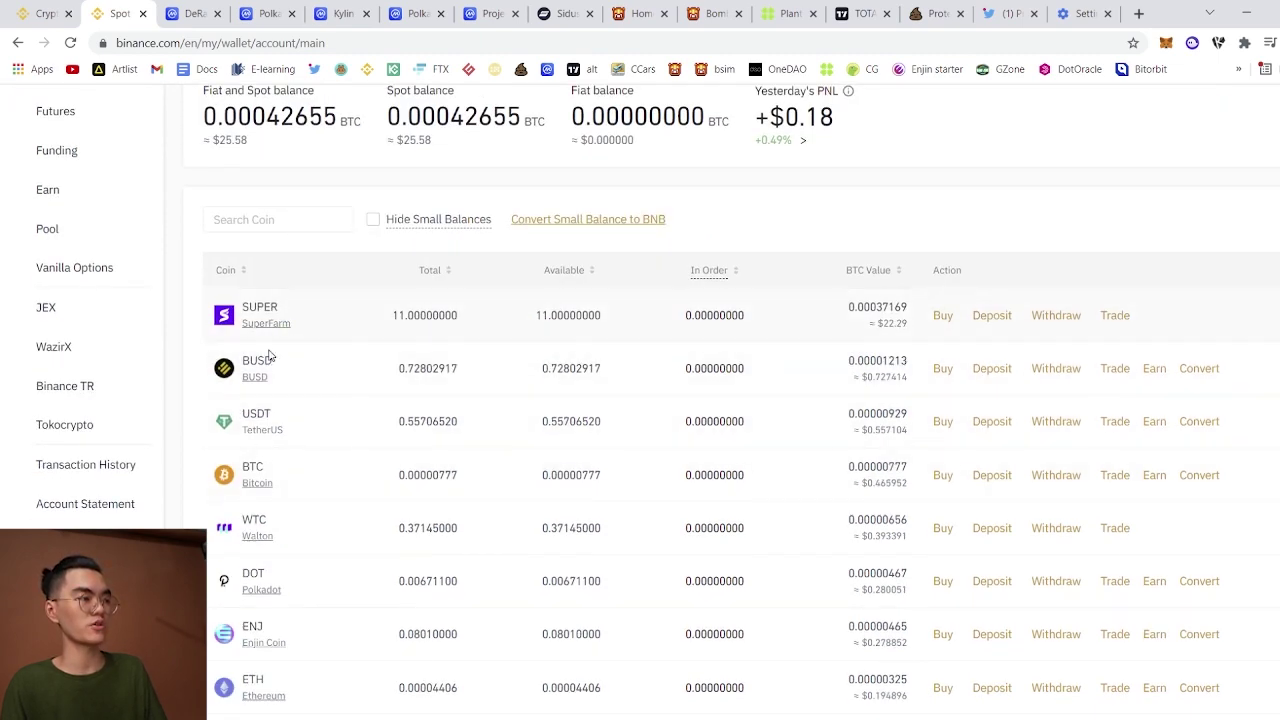
scroll(326, 404, down, 4)
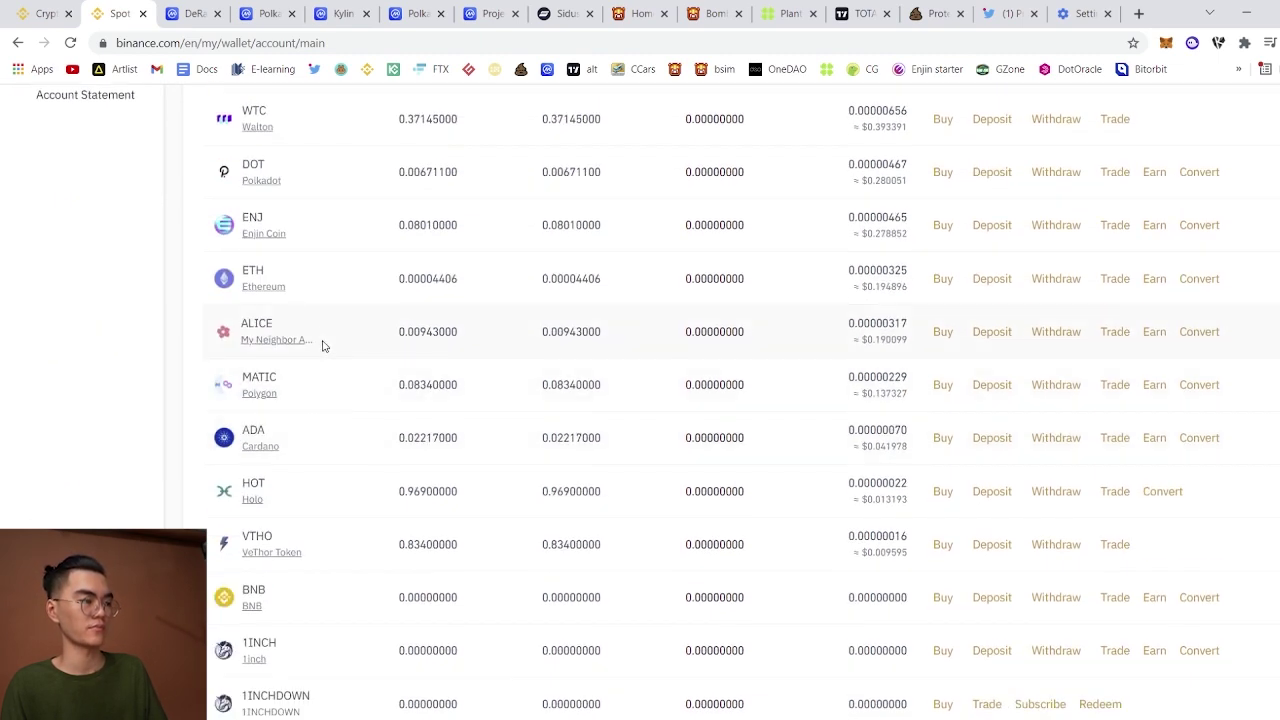
scroll(322, 345, down, 2)
scroll(870, 420, up, 8)
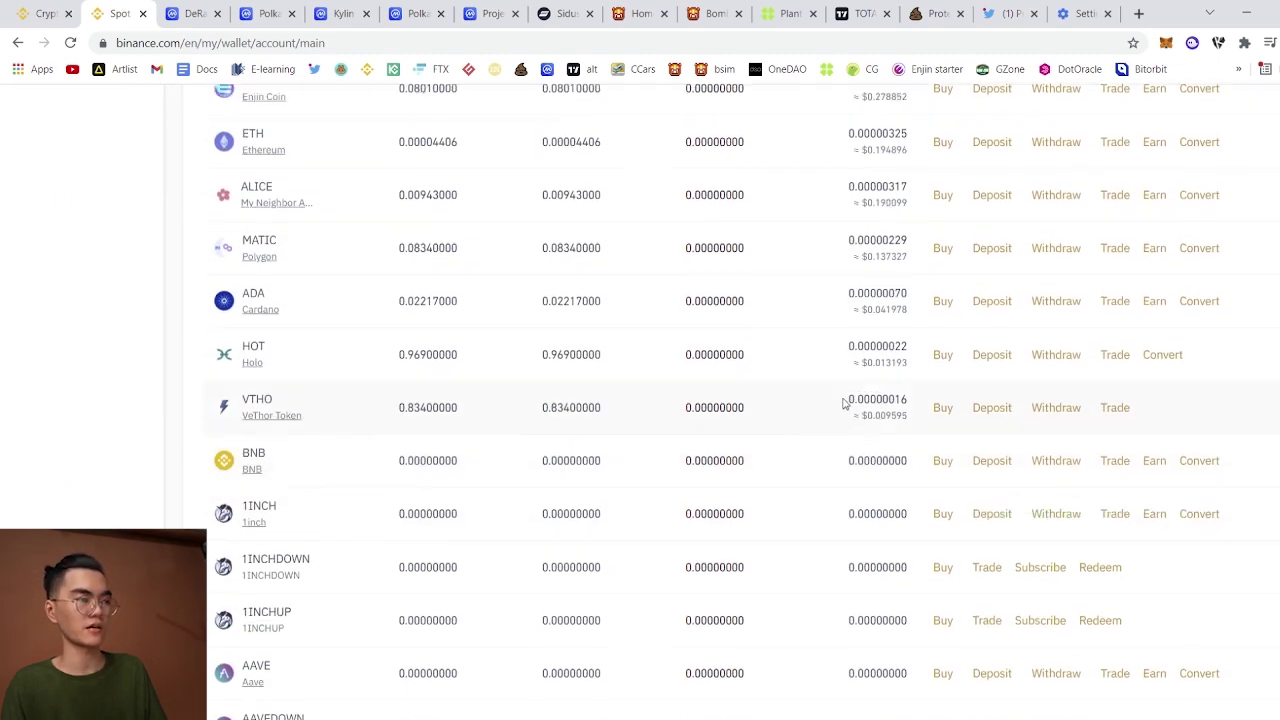
scroll(777, 423, down, 4)
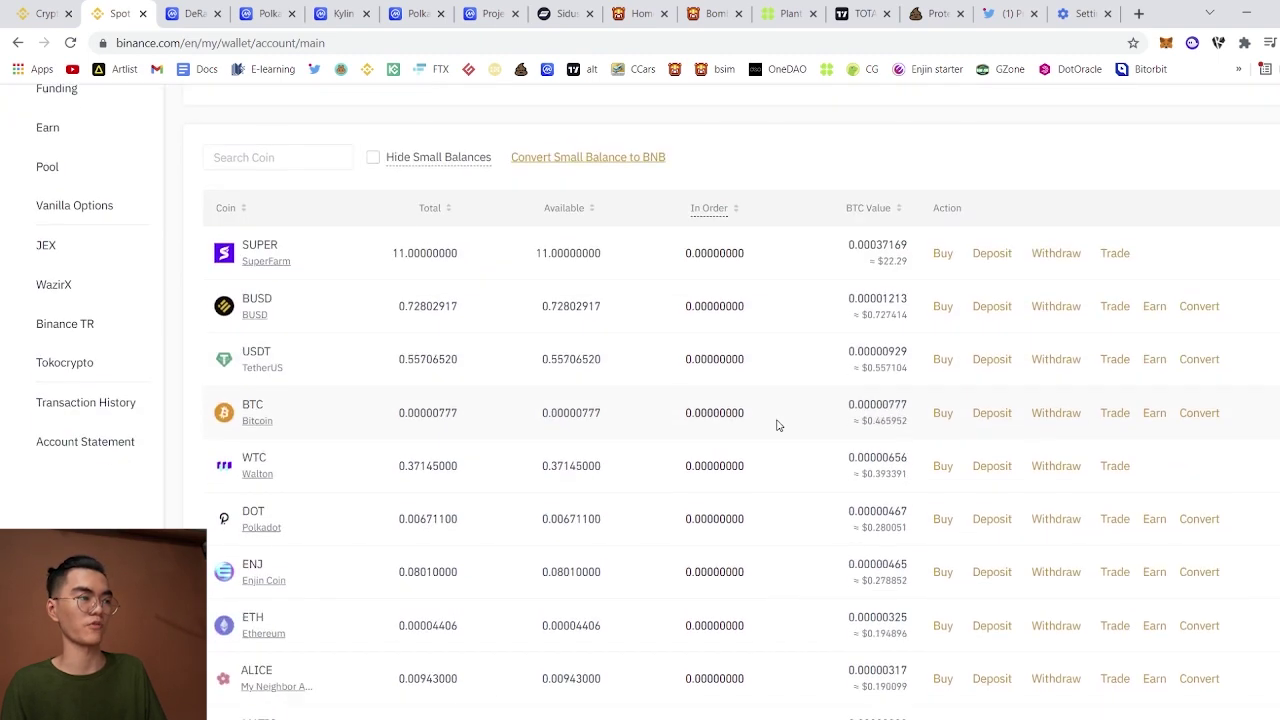
scroll(893, 290, down, 3)
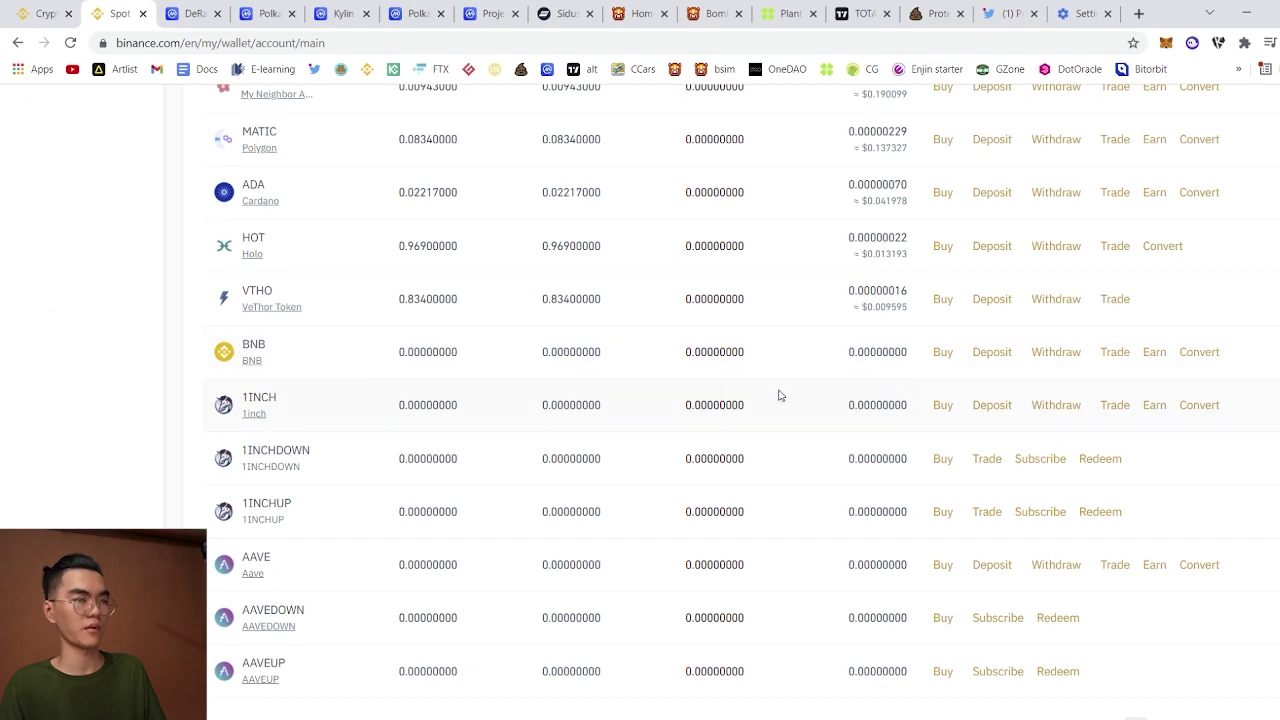
click(1056, 352)
scroll(676, 345, down, 1)
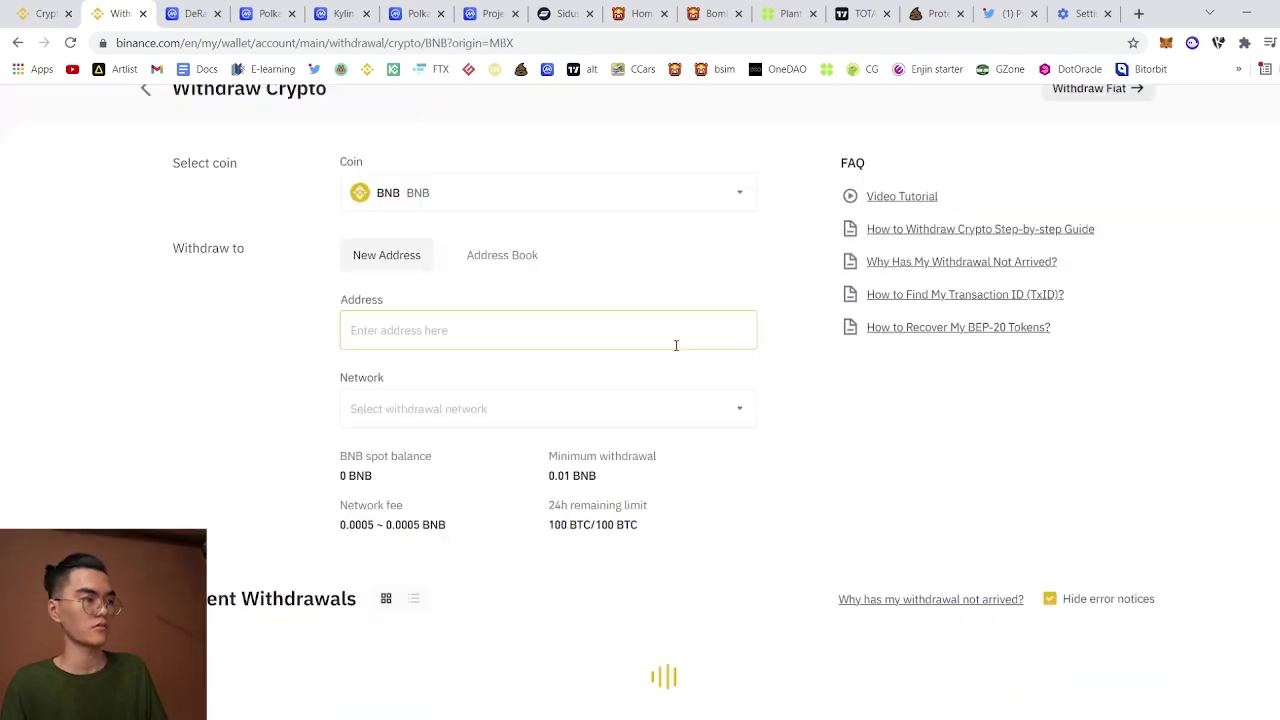
scroll(548, 390, up, 1)
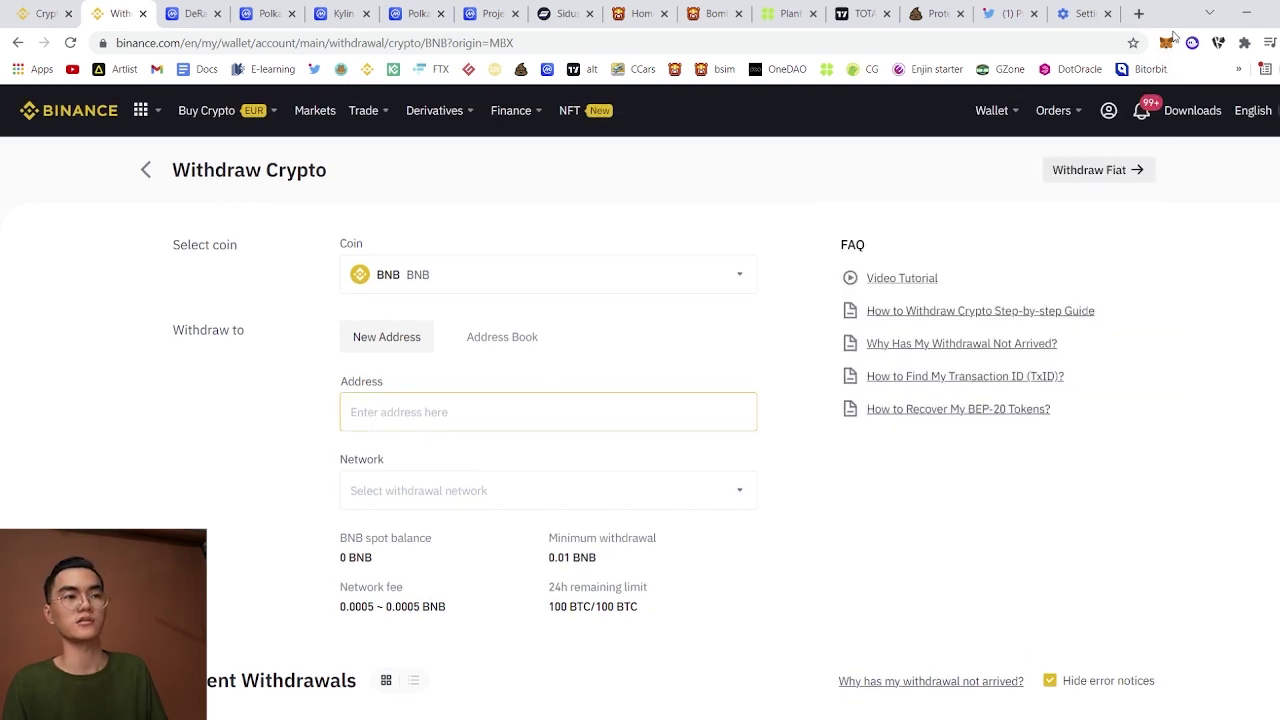
- Copy the account address from the MetaMask wallet and enter it as the recipient address of the BNB withdrawal
click(1166, 44)
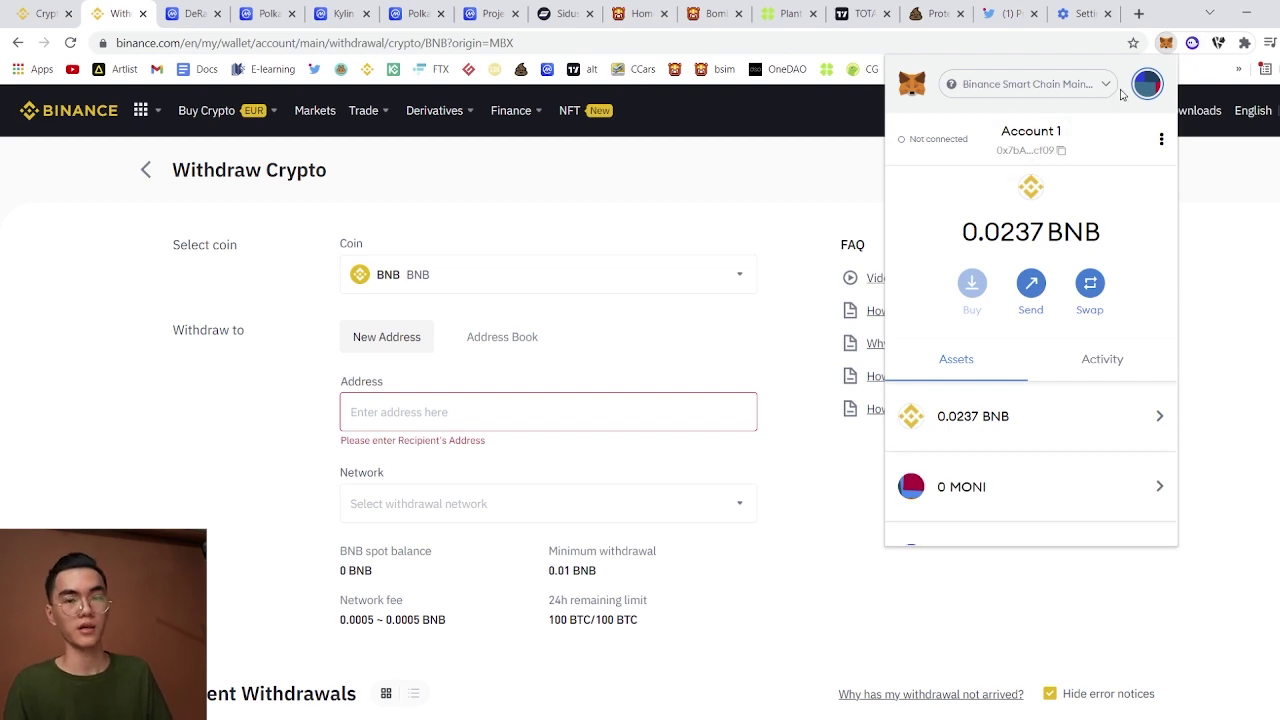
click(1062, 159)
click(551, 411)
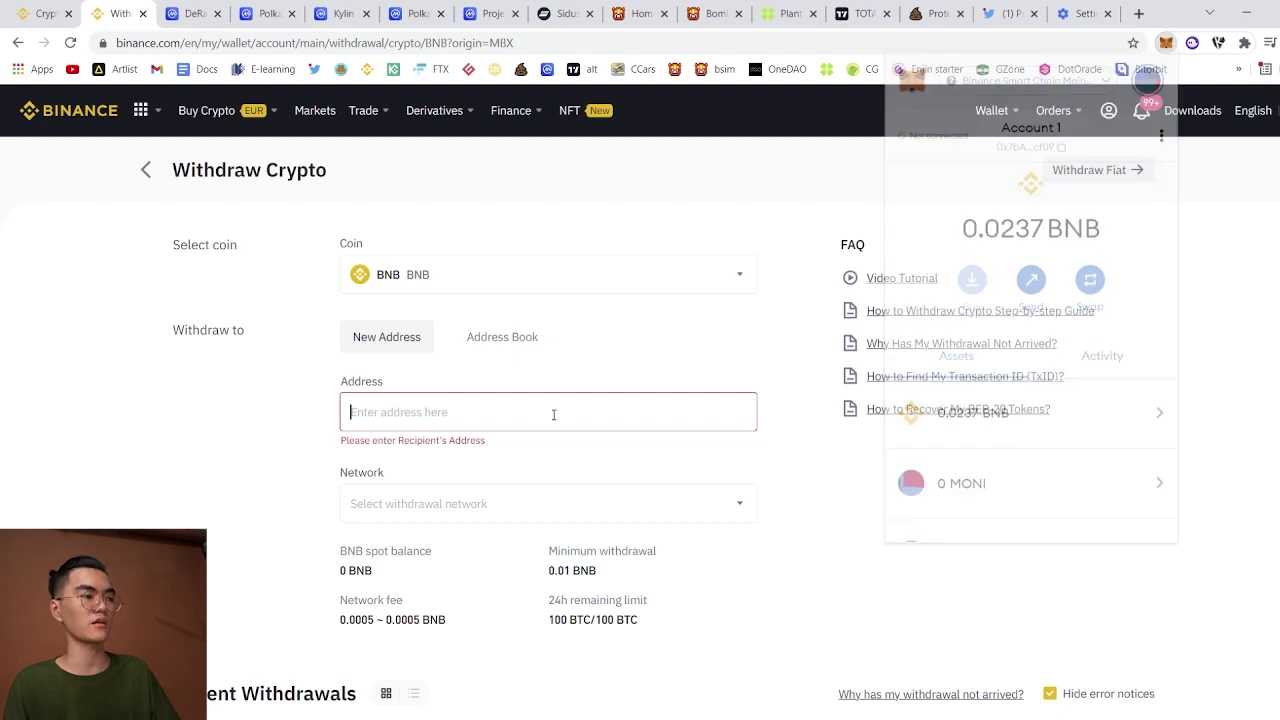
key(ctrl+v)
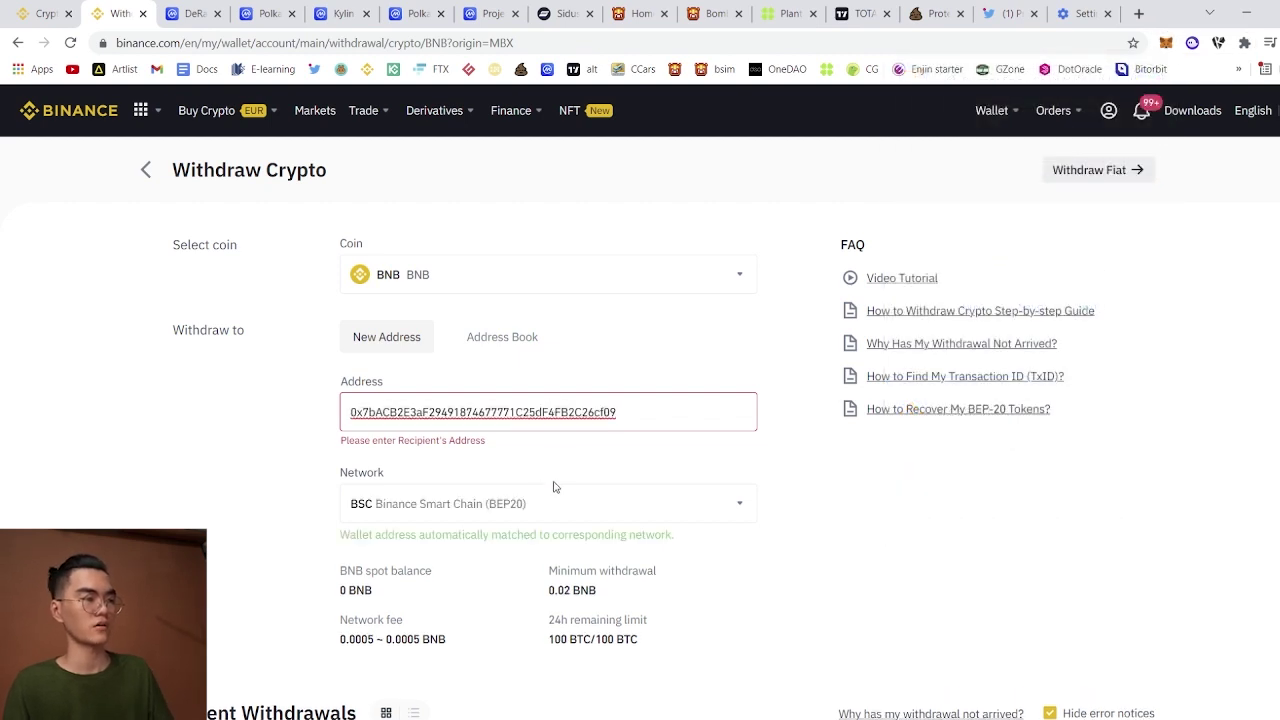
scroll(510, 470, down, 2)
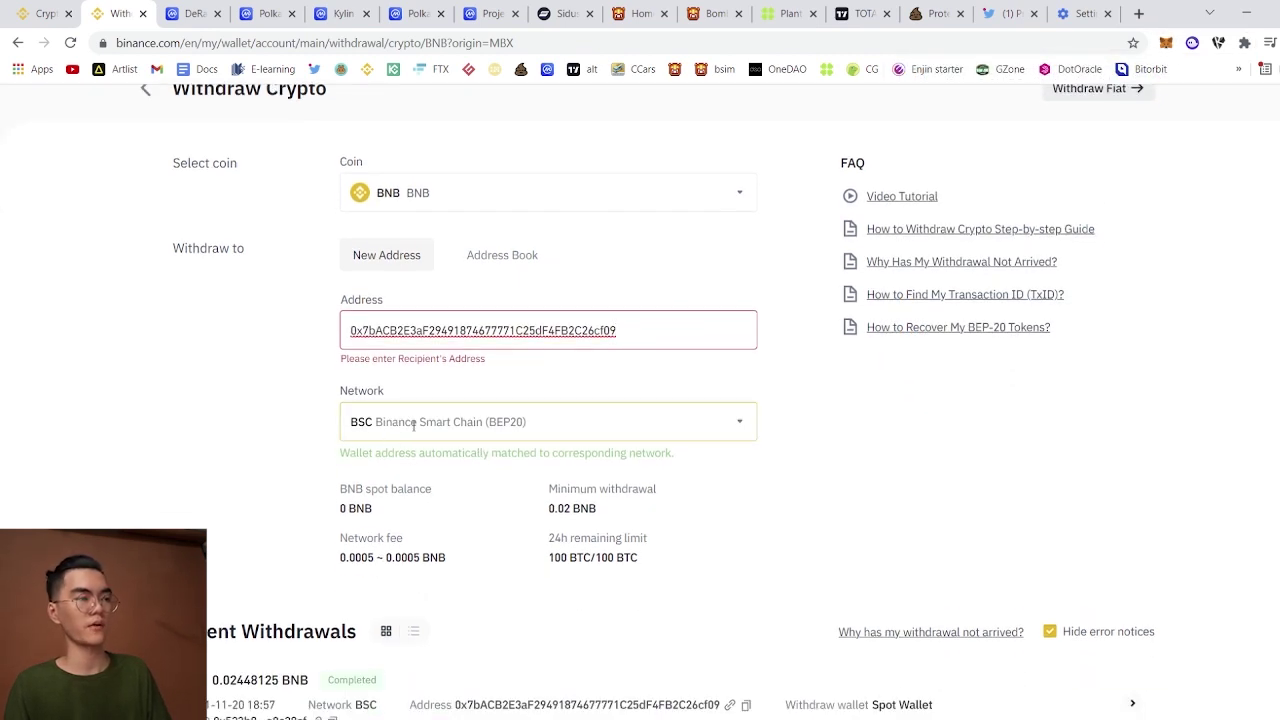
scroll(630, 468, down, 2)
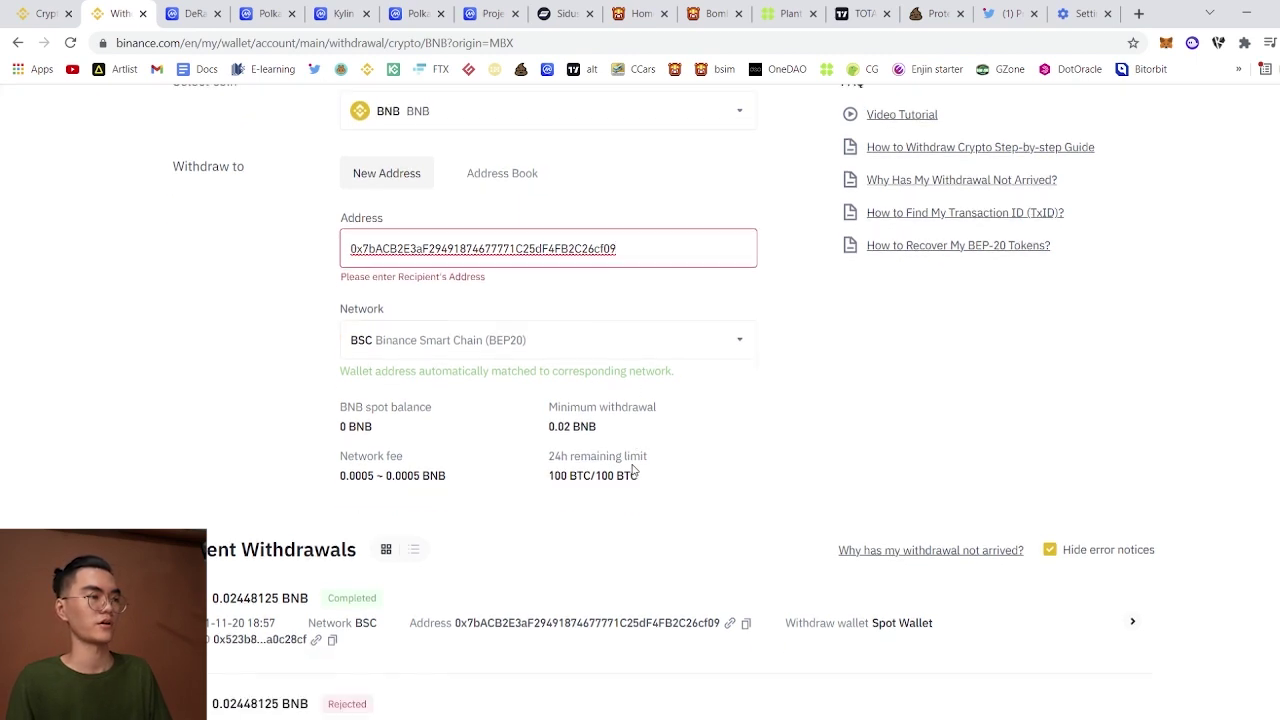
scroll(628, 463, up, 1)
scroll(628, 463, up, 2)
click(640, 437)
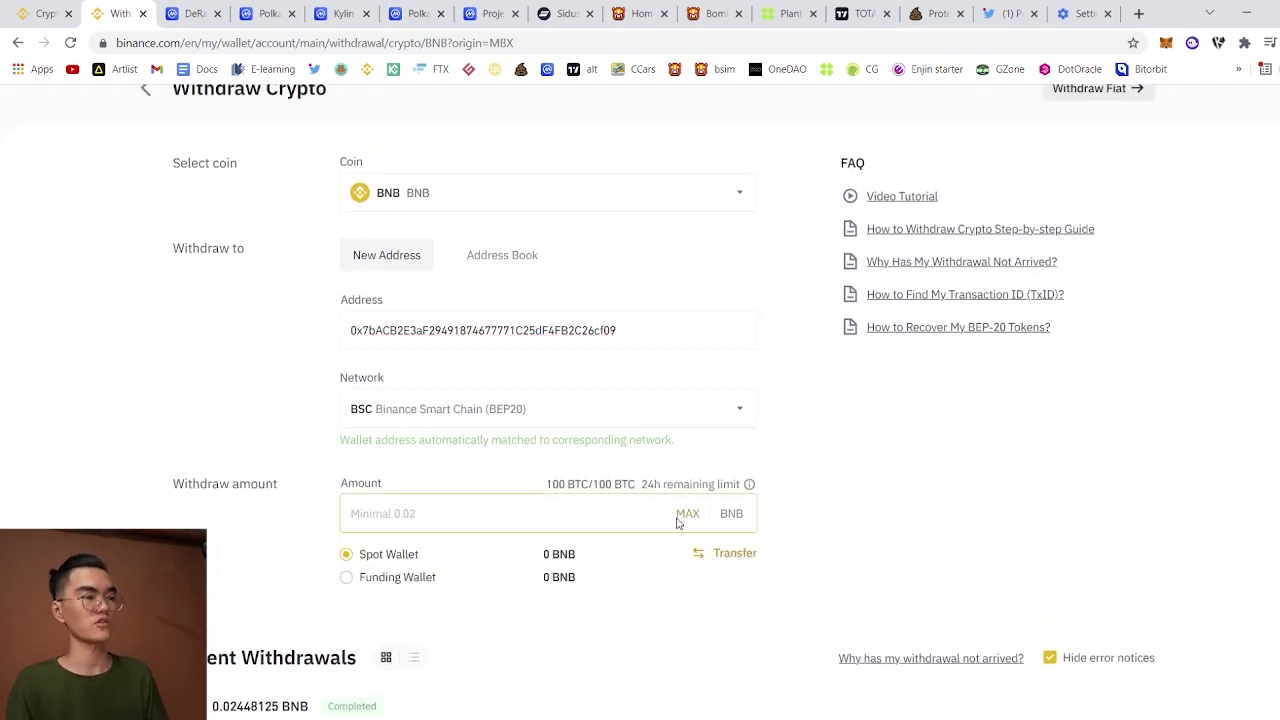
- Examine the BNB withdrawal form's network, amount and source wallet options, along with the recent withdrawals
scroll(834, 514, down, 1)
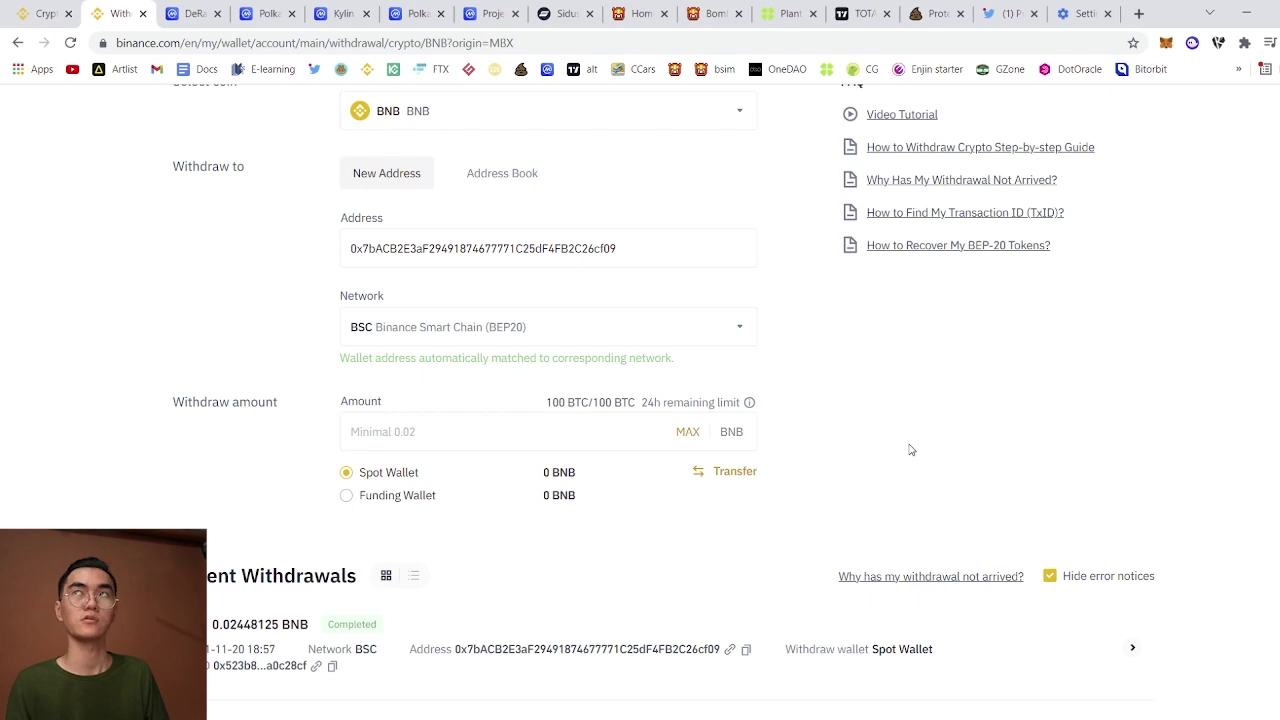
scroll(820, 420, down, 2)
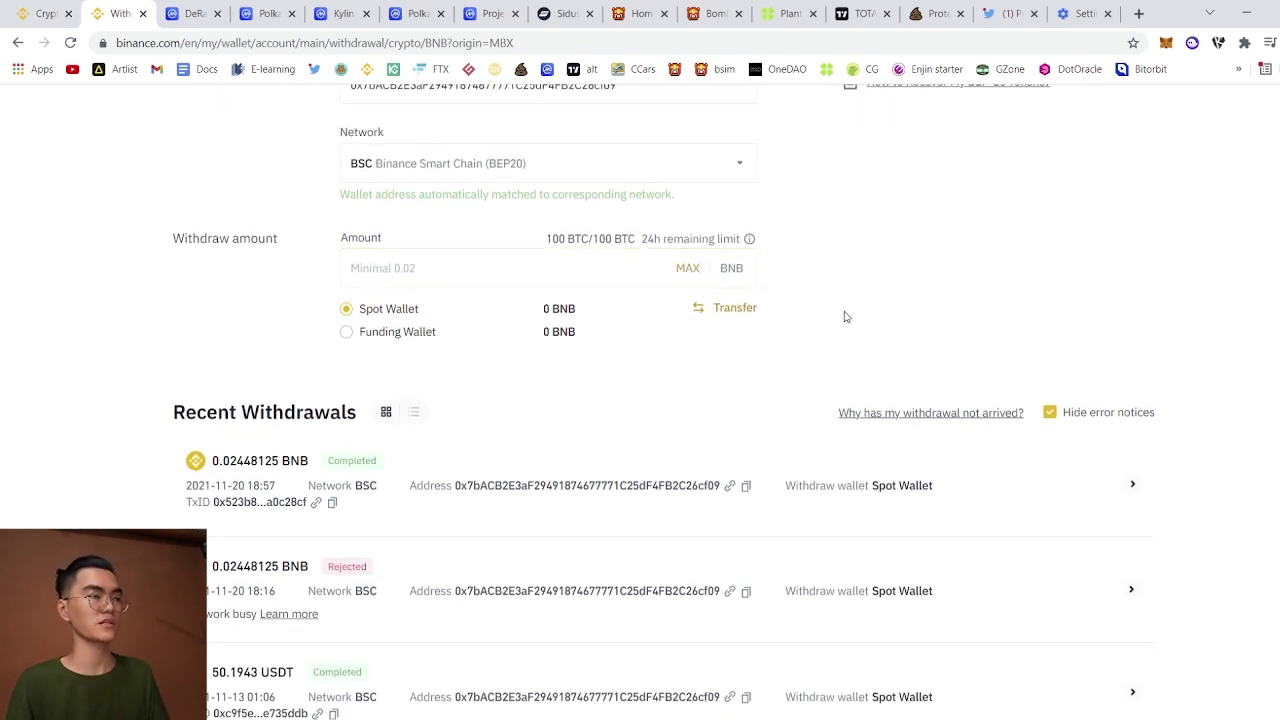
scroll(843, 314, up, 2)
scroll(690, 480, down, 1)
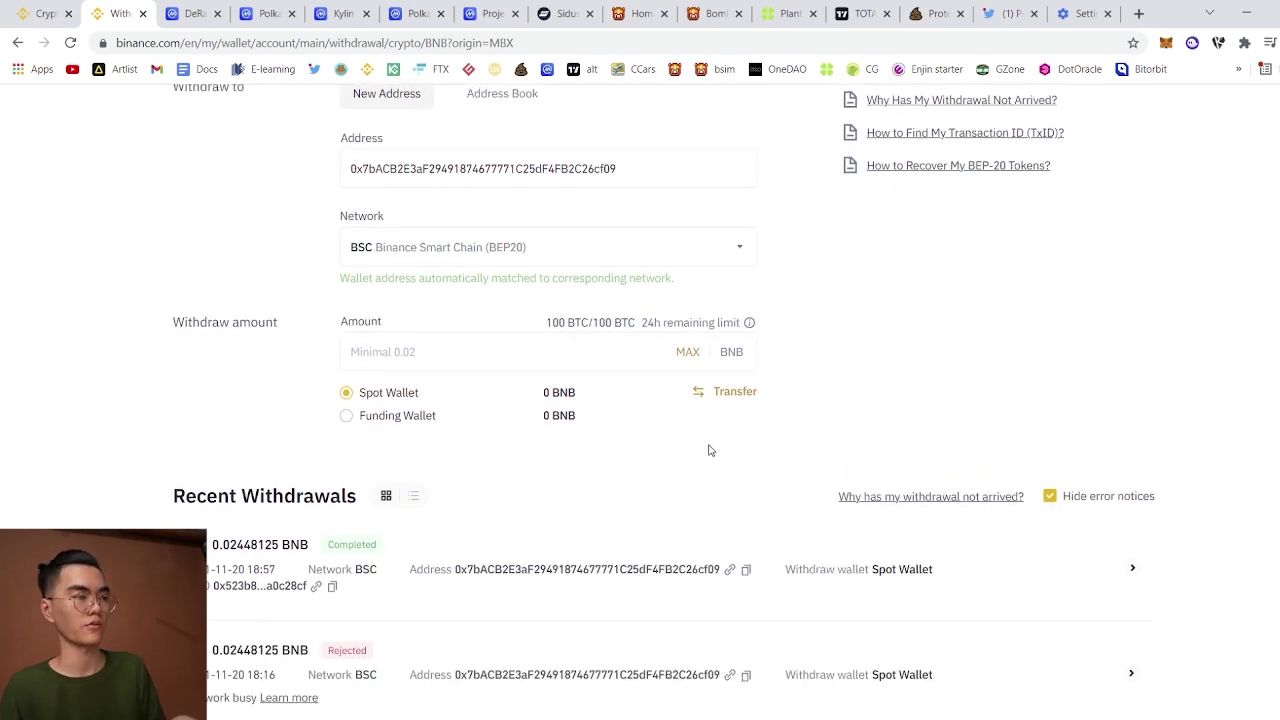
scroll(680, 526, up, 2)
scroll(880, 514, down, 2)
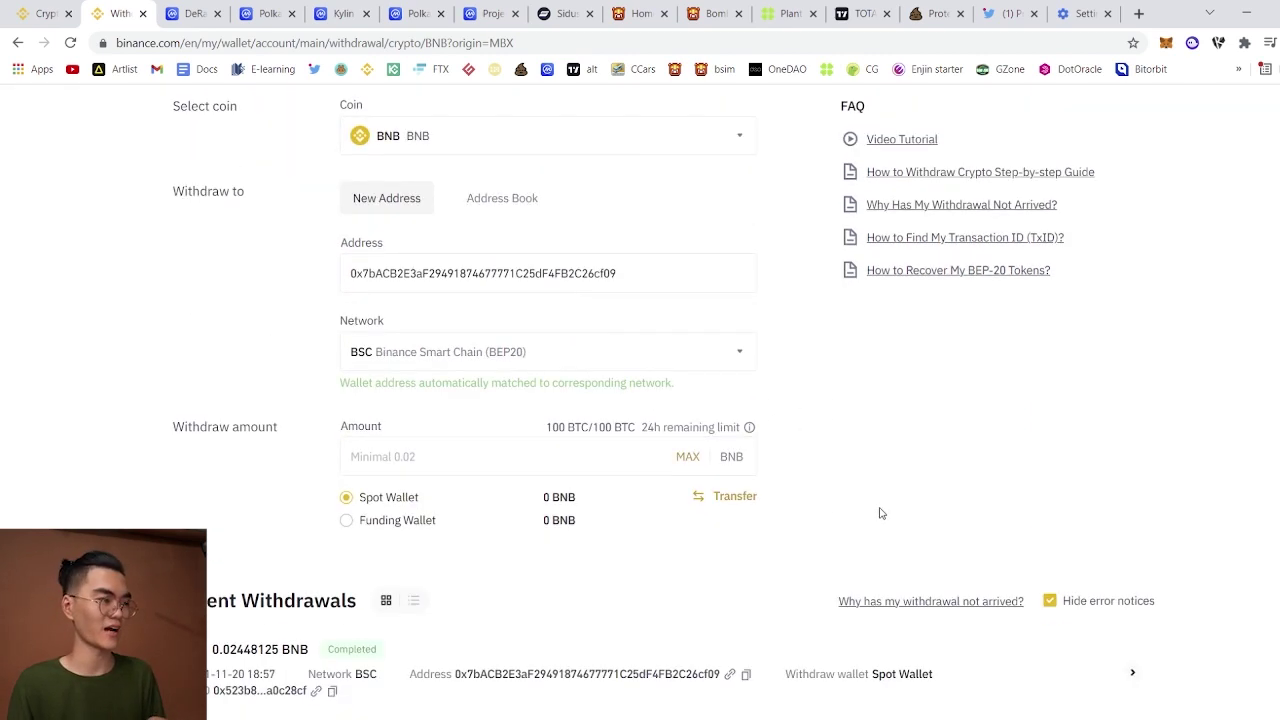
scroll(871, 491, down, 1)
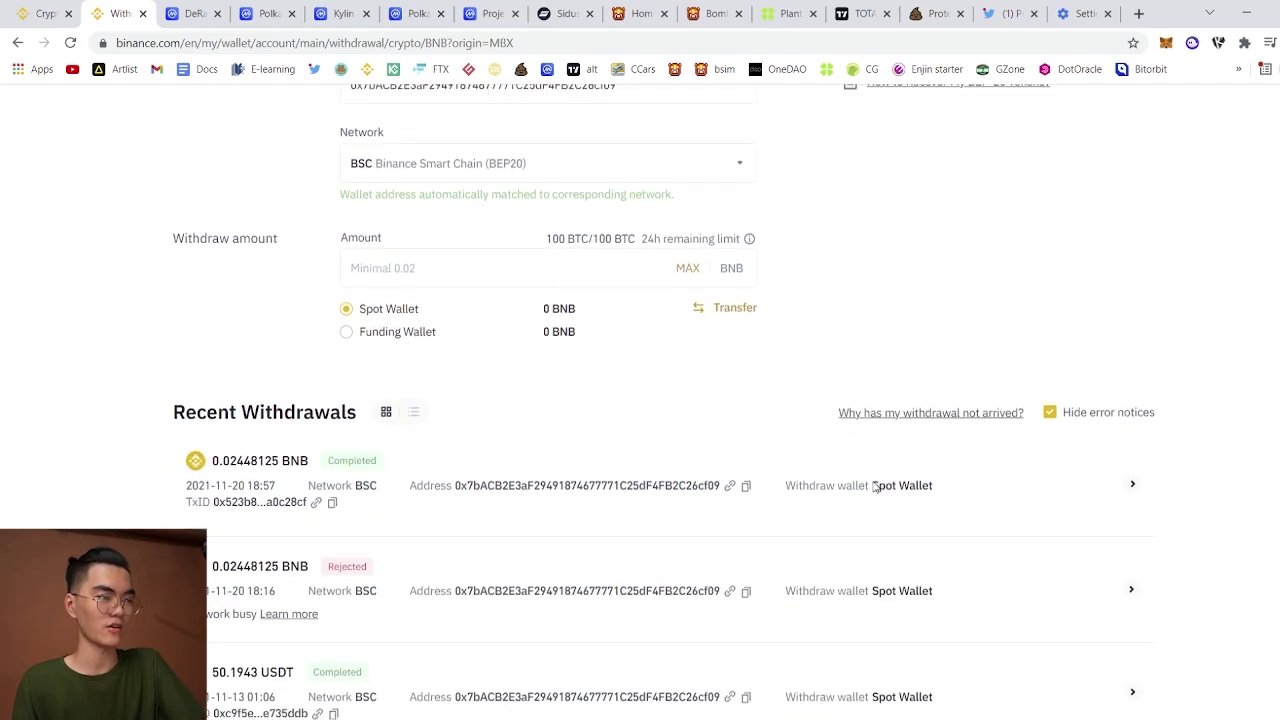
scroll(615, 536, up, 2)
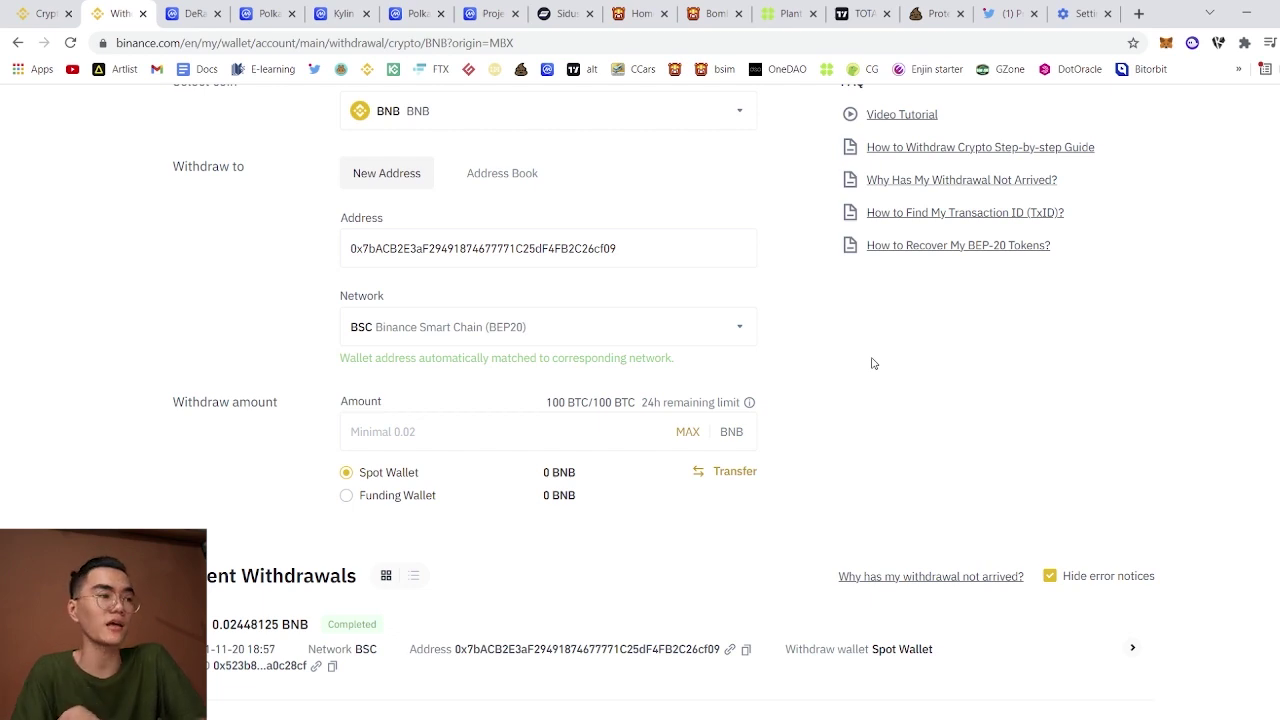
- Check the MetaMask wallet, and open the Chrome Web Store from the browser's extensions settings
click(1167, 43)
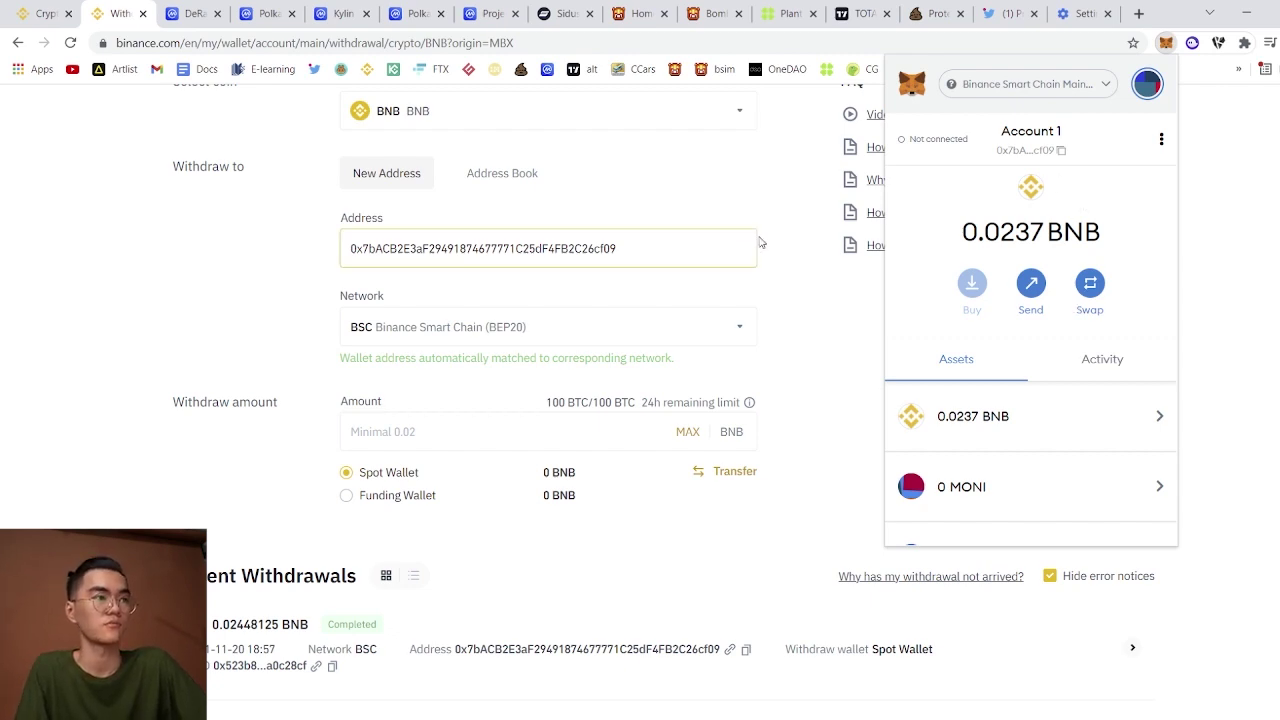
scroll(775, 245, up, 2)
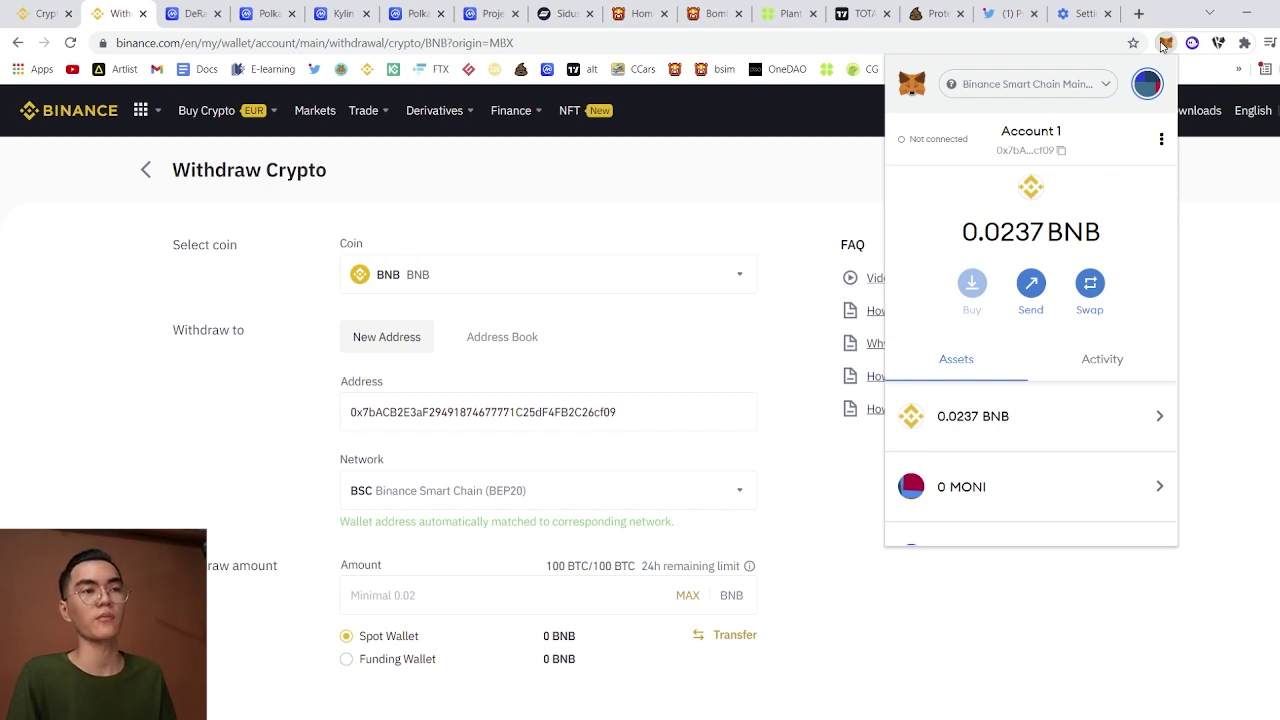
click(1270, 42)
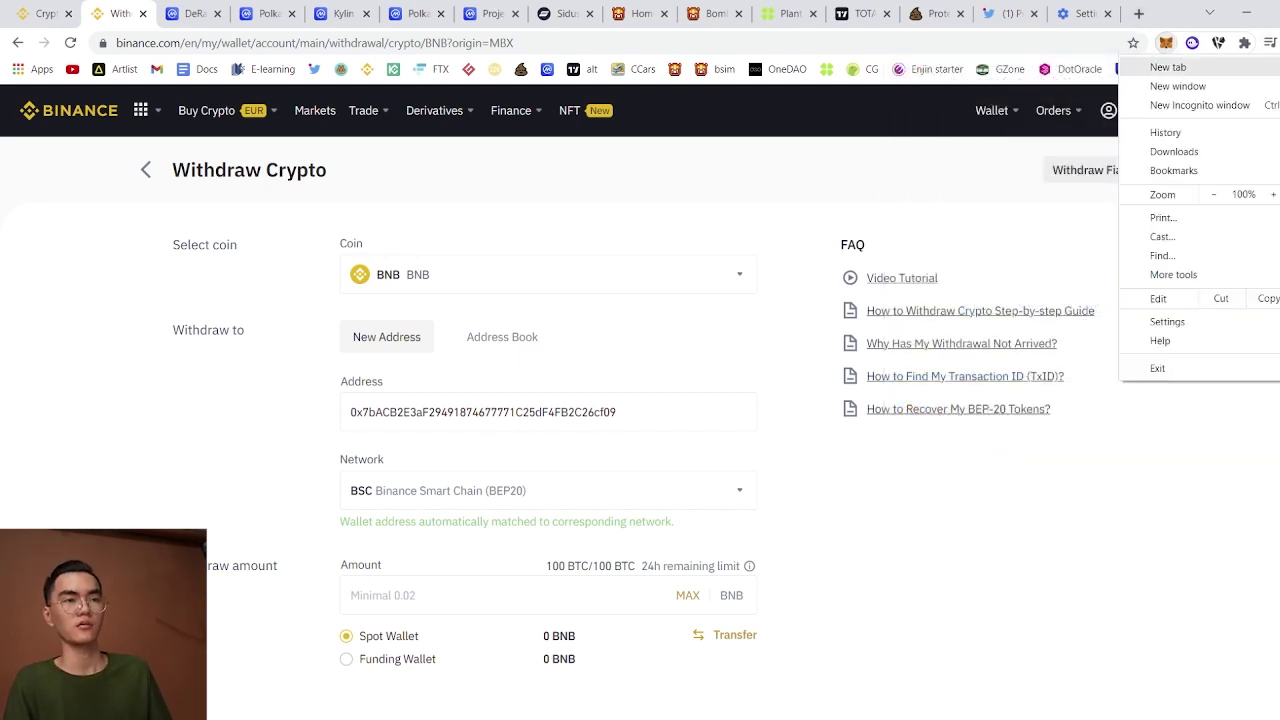
click(1193, 323)
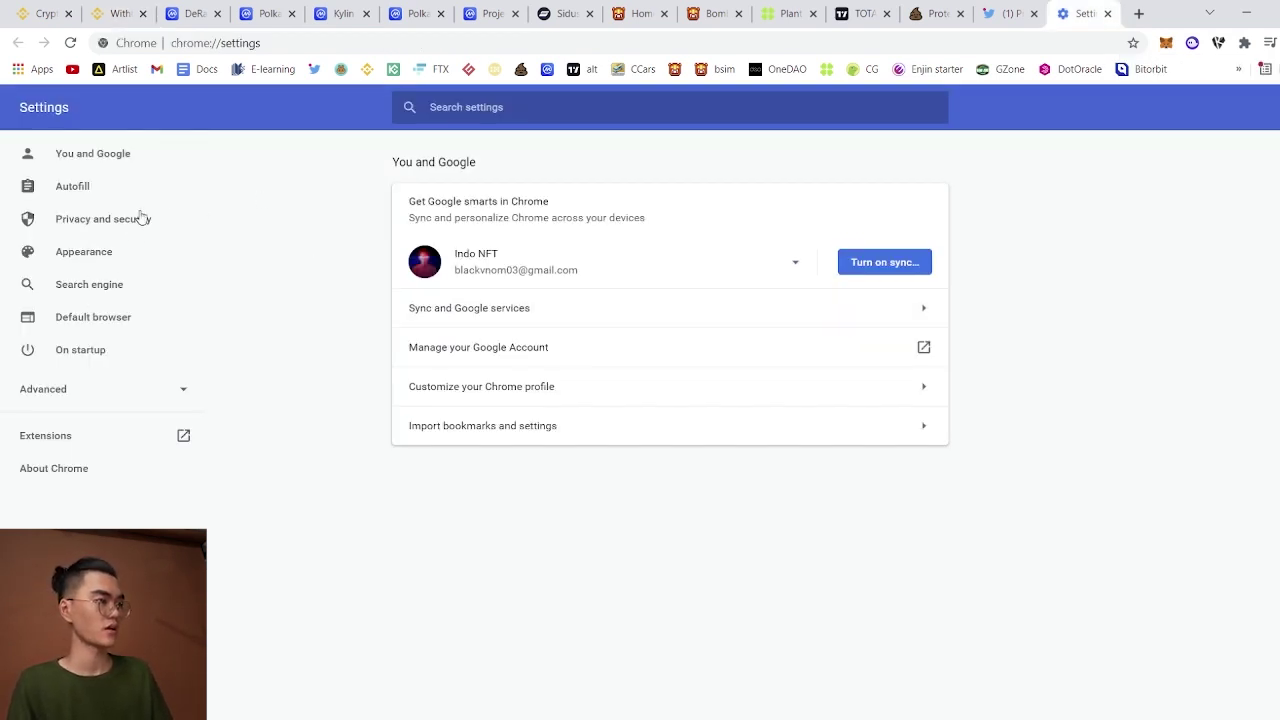
click(50, 444)
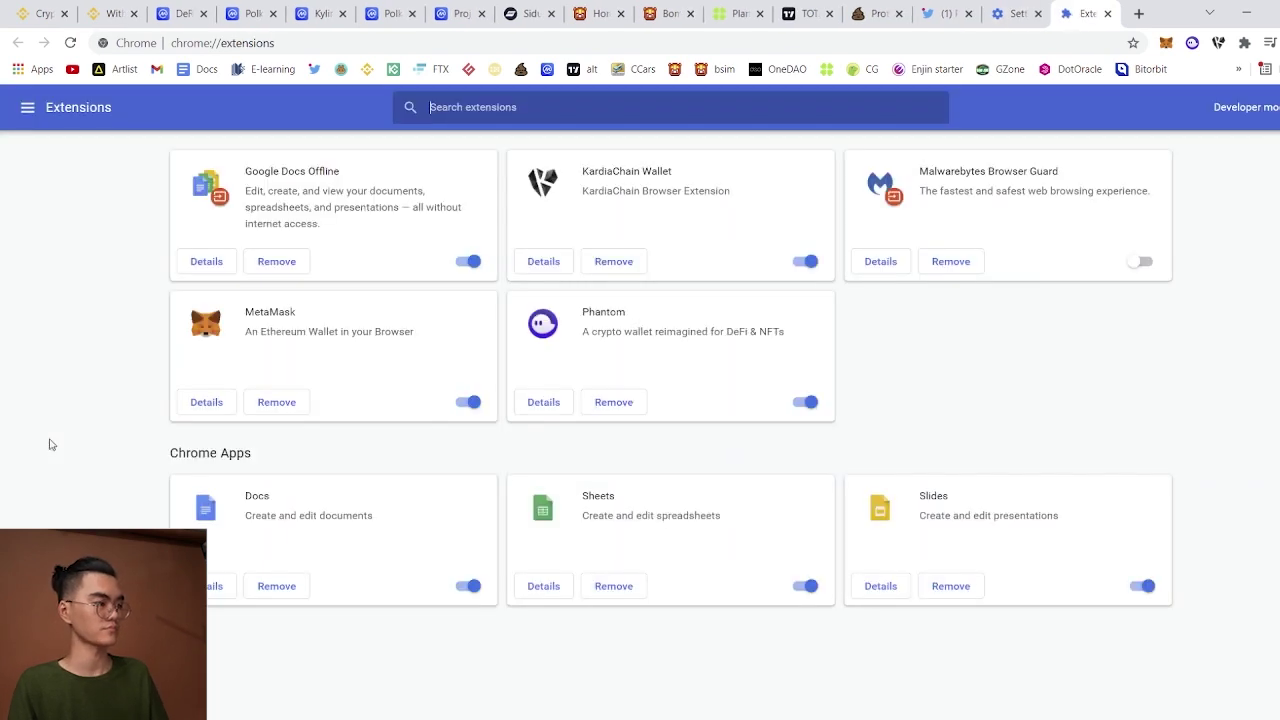
click(27, 107)
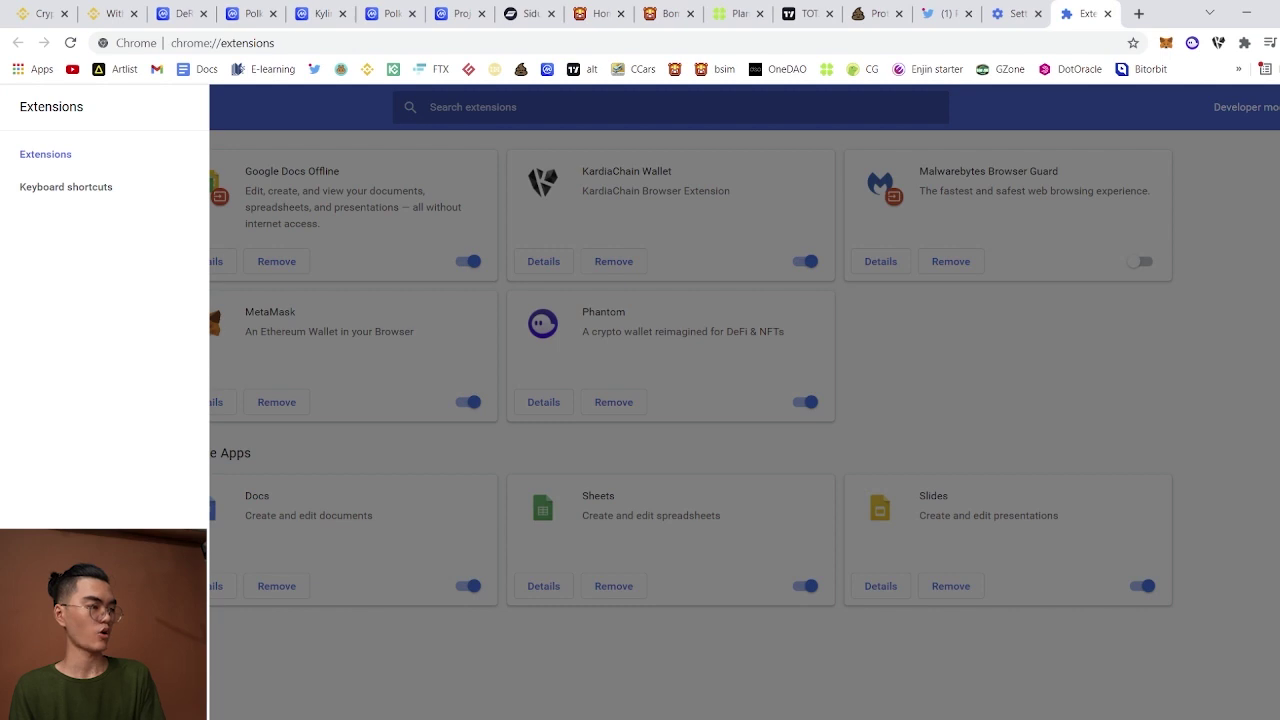
click(75, 695)
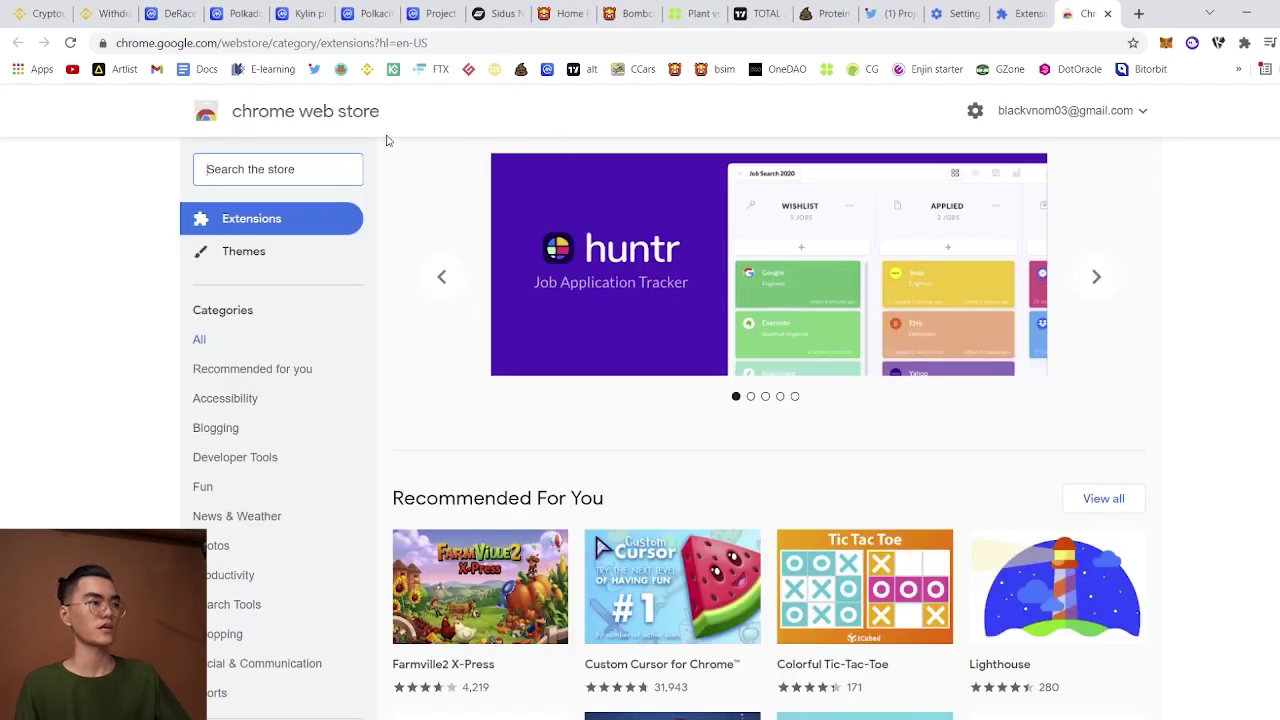
- Search the Chrome Web Store for "metamask" and open the page of the MetaMask extension offered by metamask.io
click(298, 167)
text(metam)
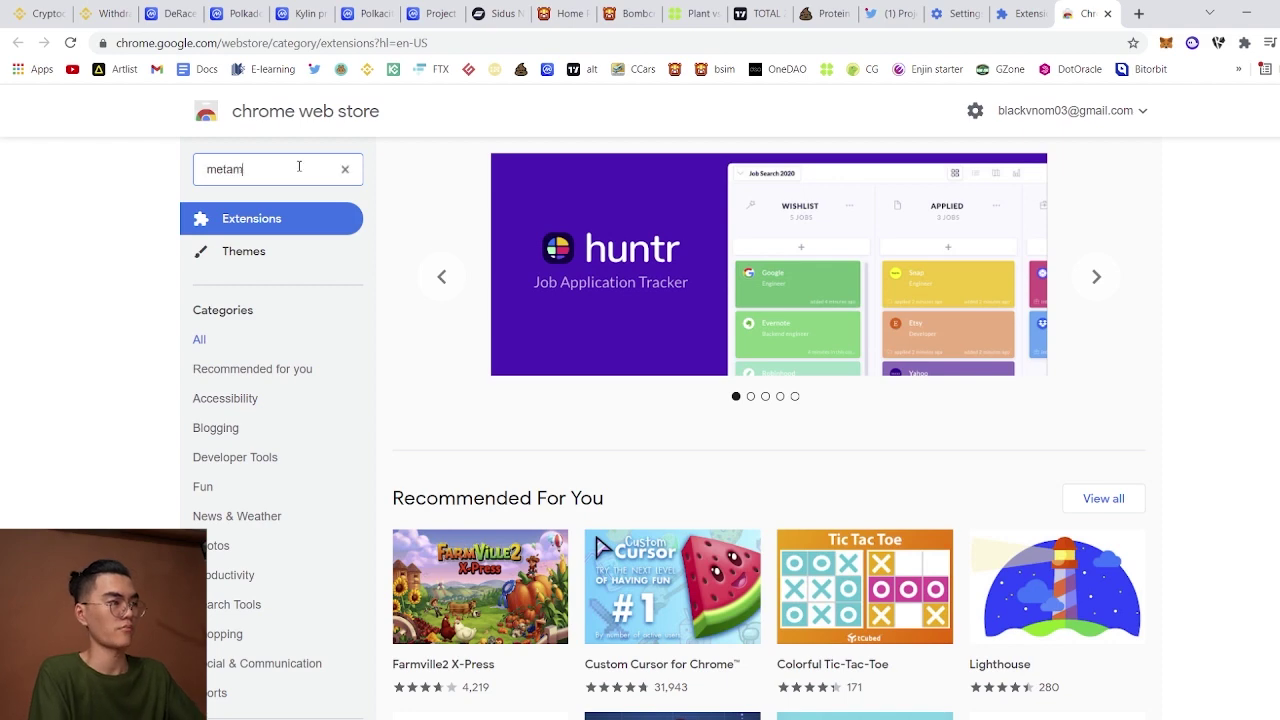
text(ask)
key(Return)
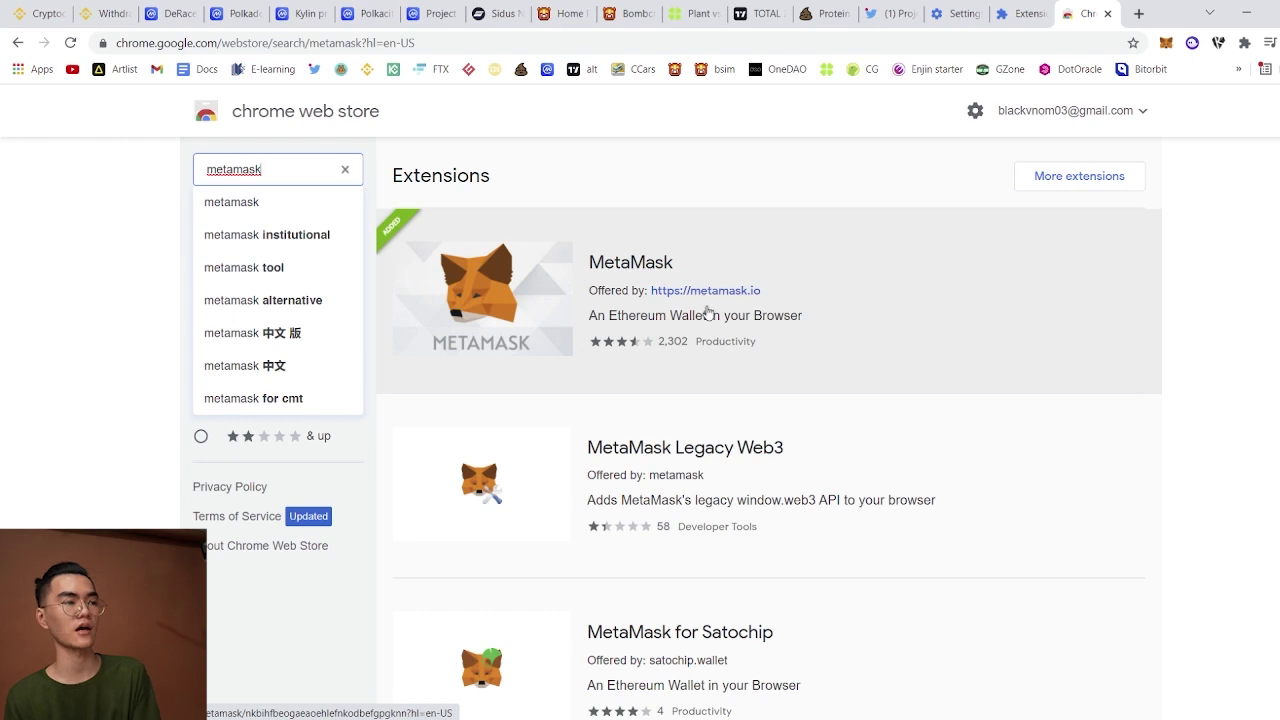
click(714, 300)
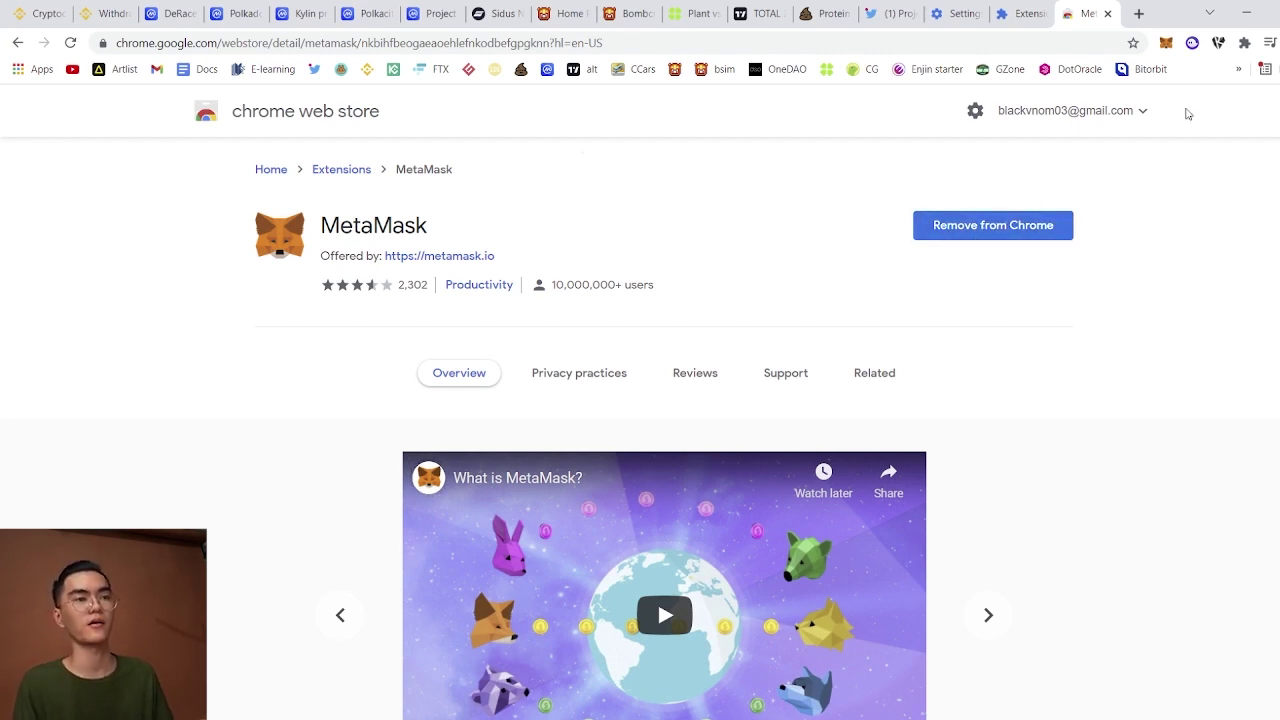
- Open the MetaMask wallet and look through its list of networks for Binance Smart Chain Mainnet and Custom RPC
click(1166, 44)
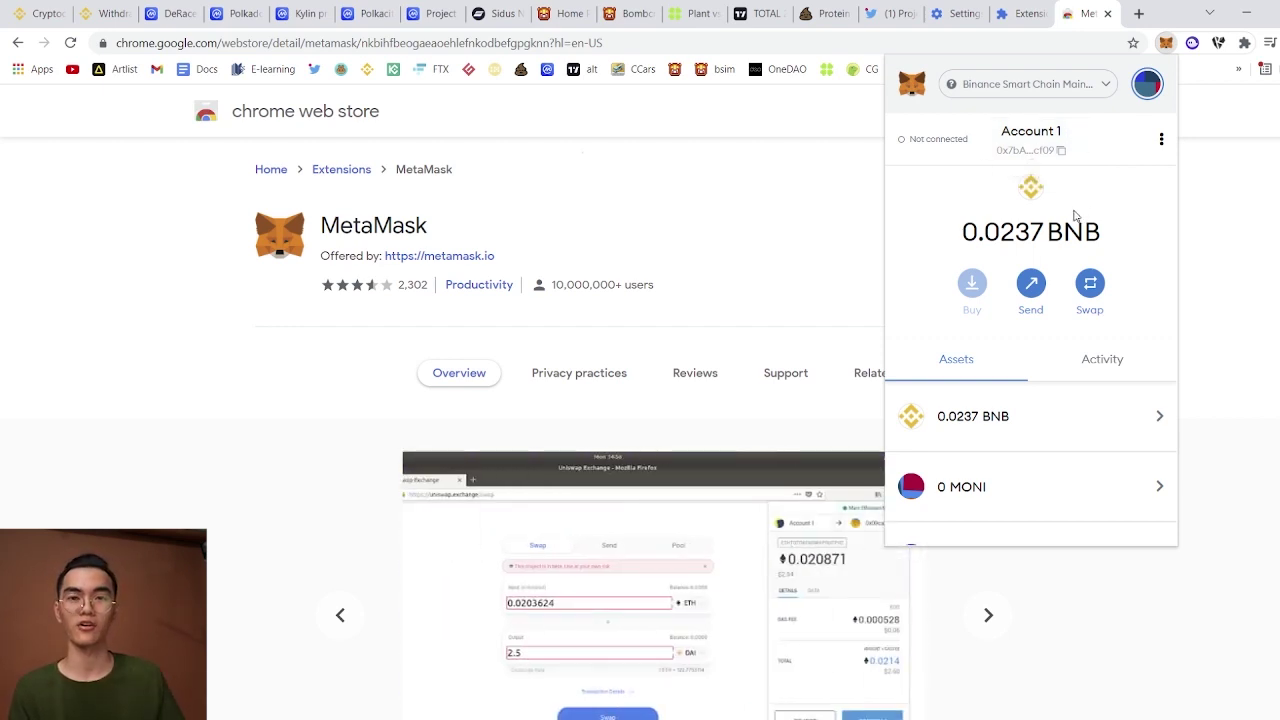
scroll(1065, 238, down, 1)
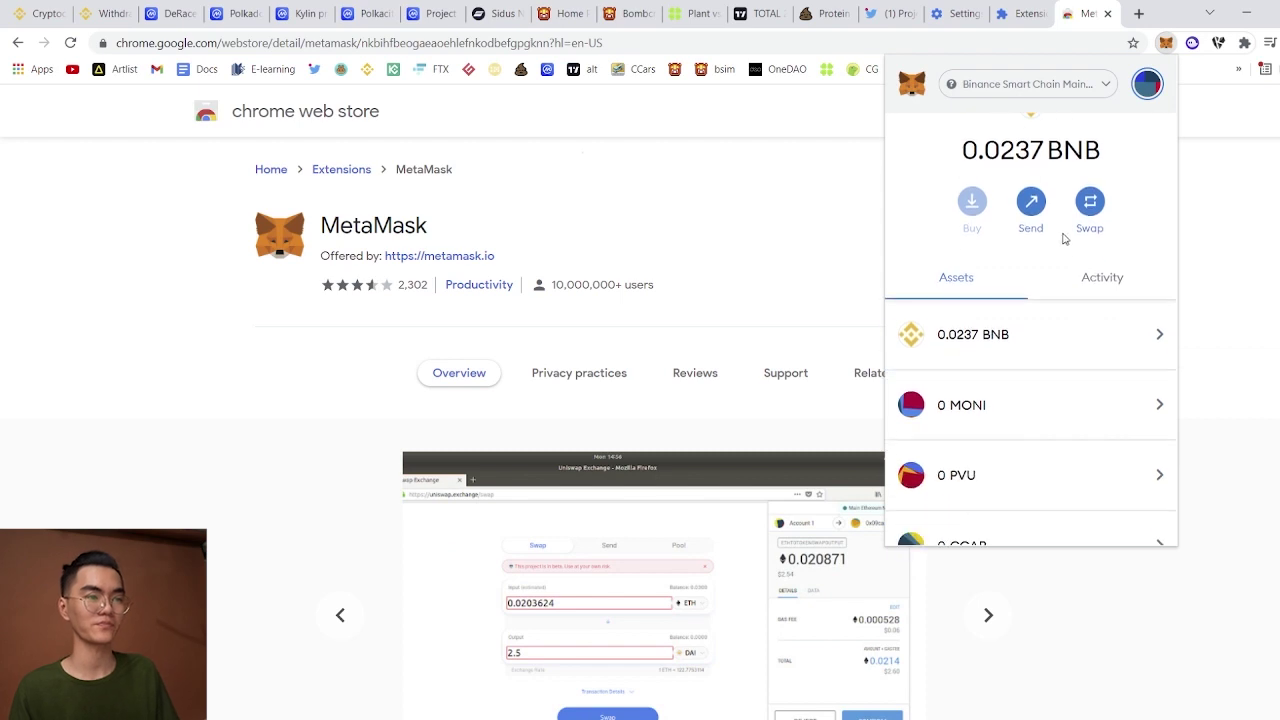
scroll(1065, 238, up, 1)
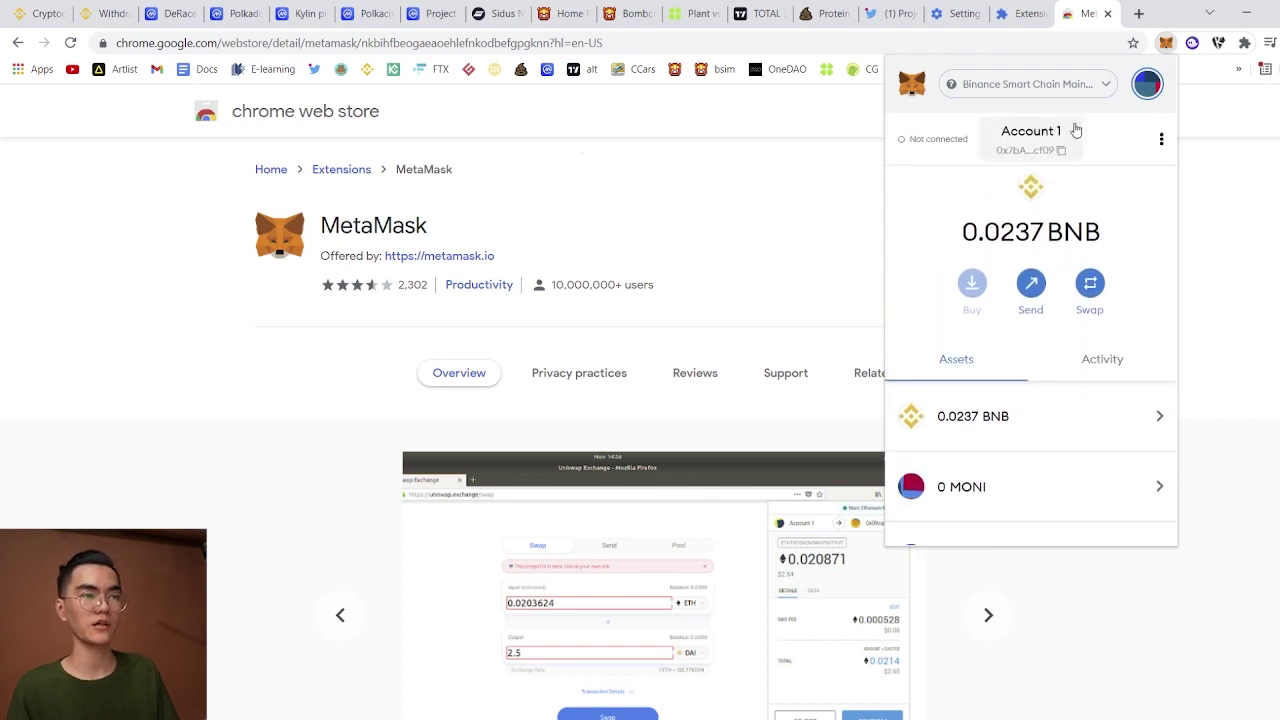
click(1097, 97)
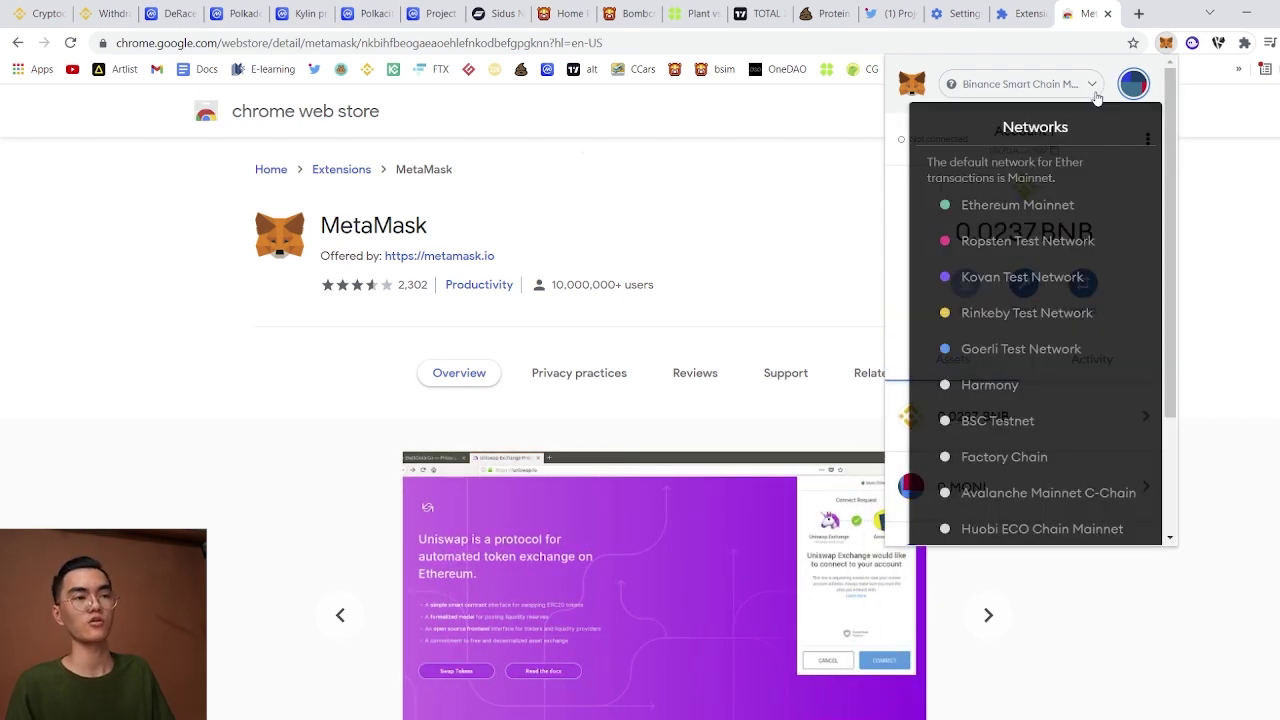
scroll(1034, 400, down, 3)
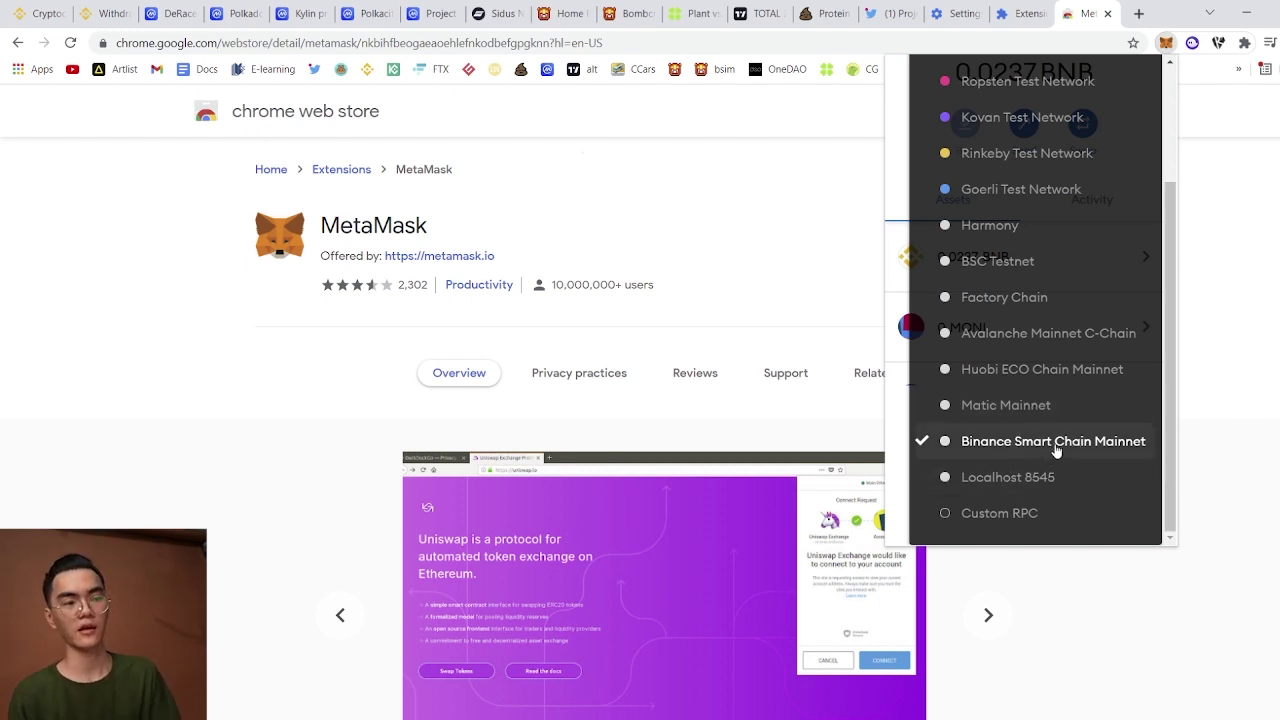
scroll(1050, 430, up, 3)
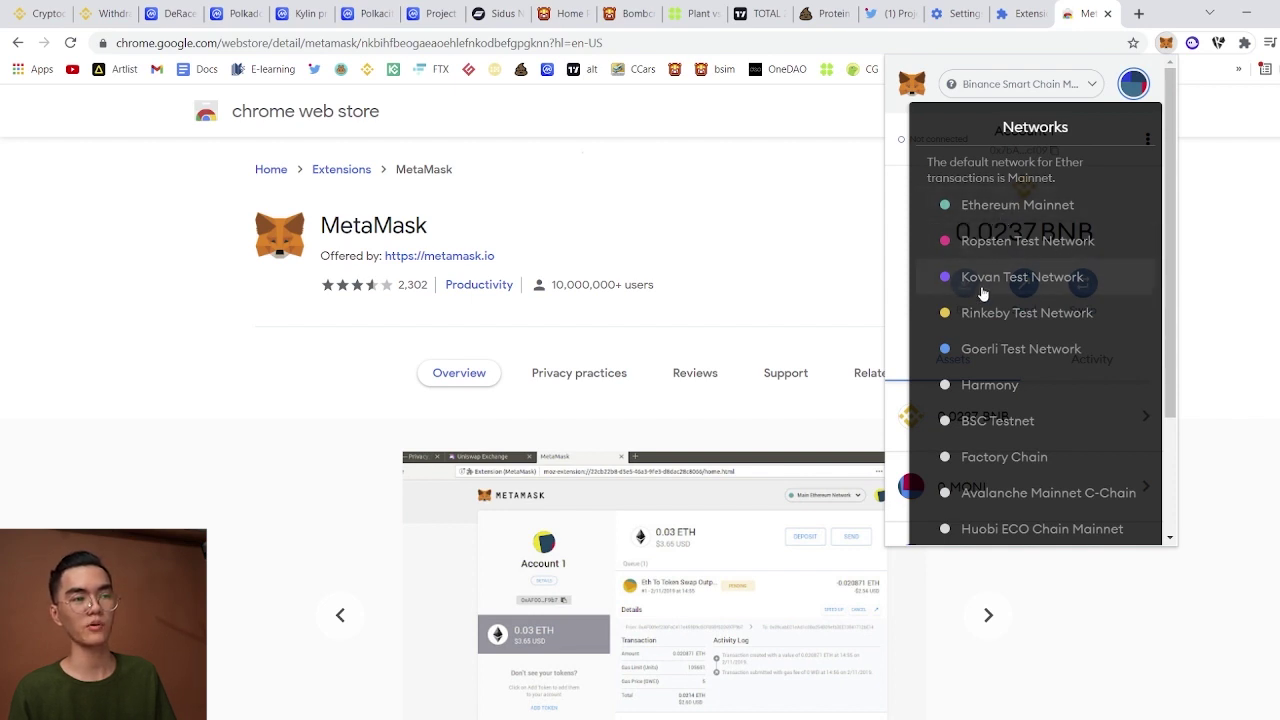
scroll(990, 344, down, 2)
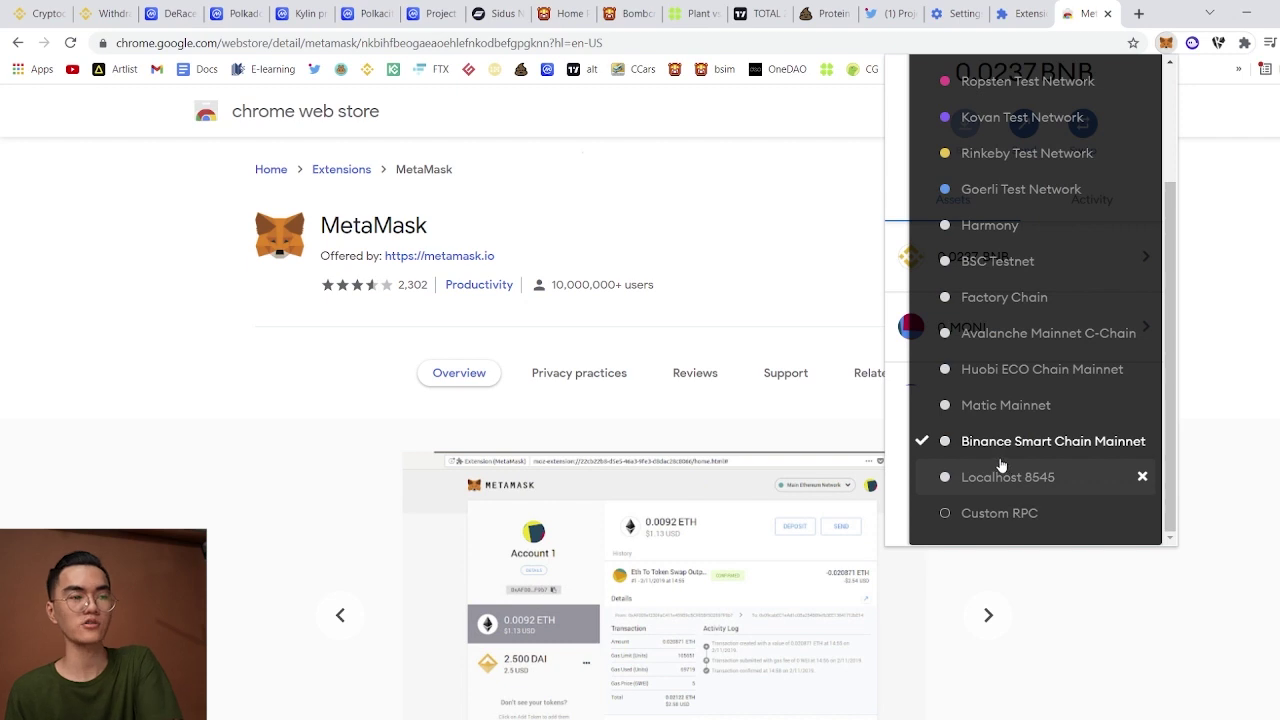
- Start adding a custom RPC network to MetaMask with the network name "bsc smart chain"
click(1000, 520)
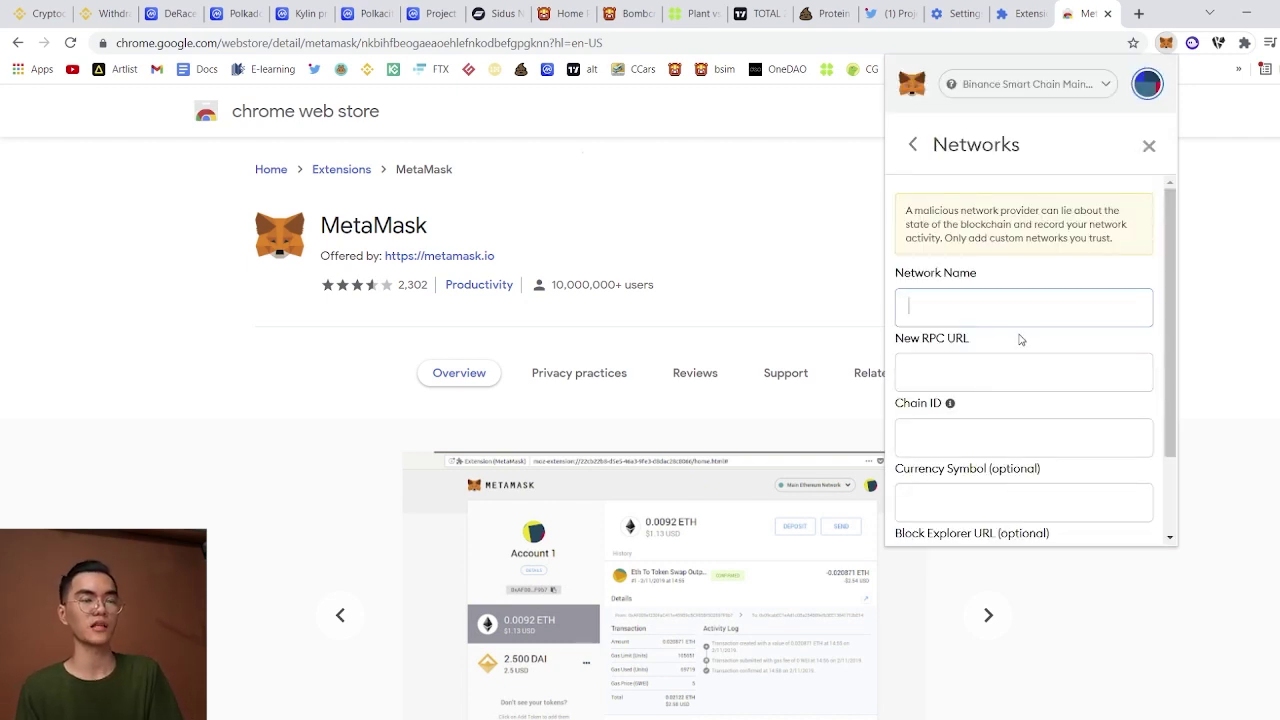
click(1007, 296)
text(bsc smart chain)
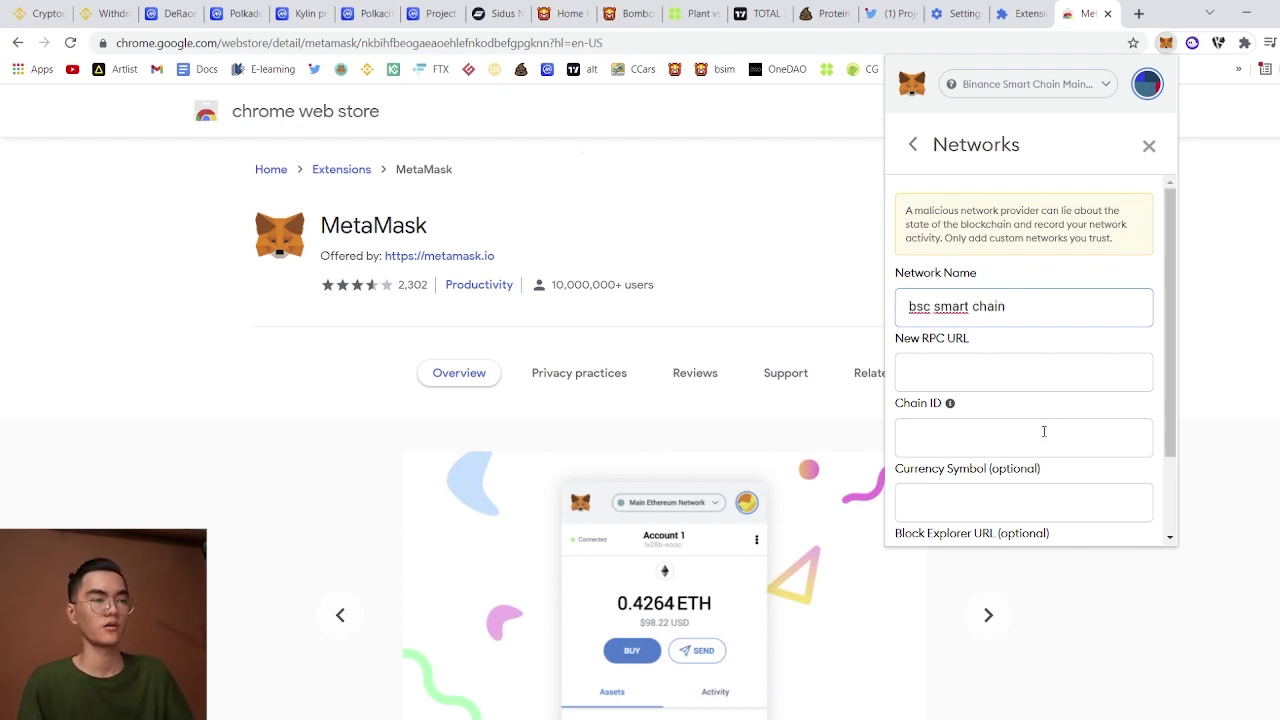
scroll(1030, 400, down, 1)
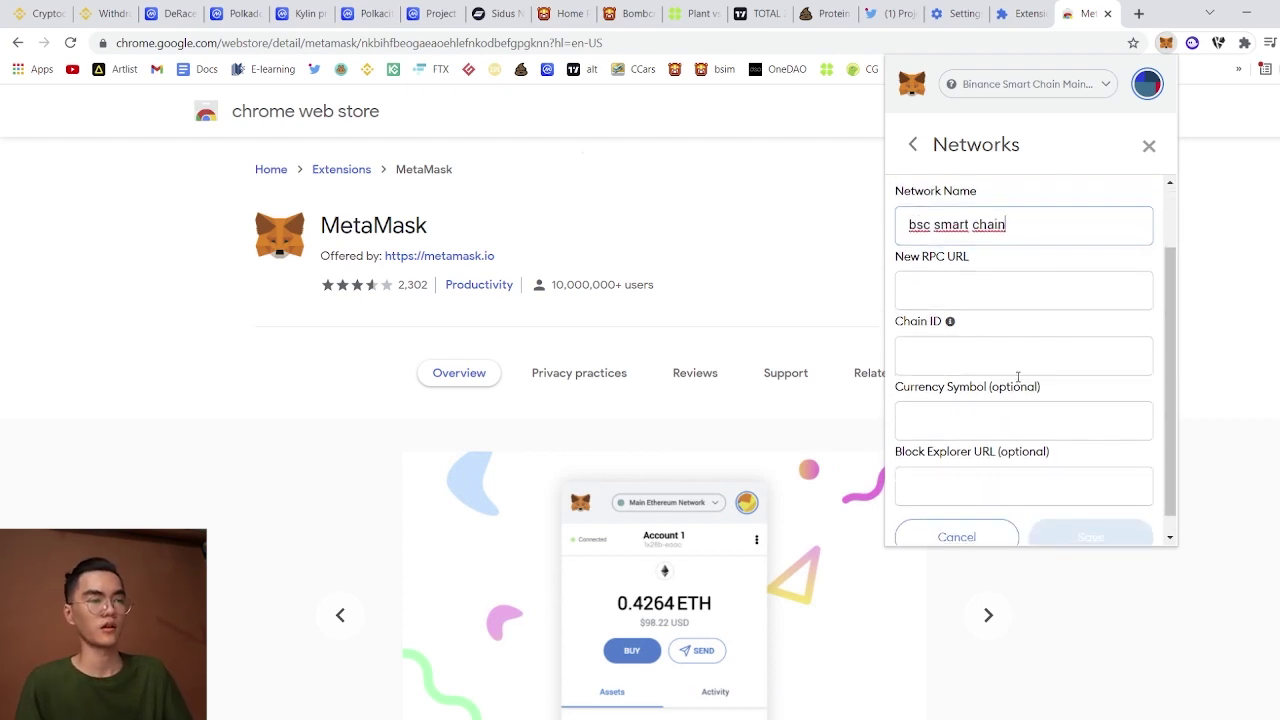
click(990, 294)
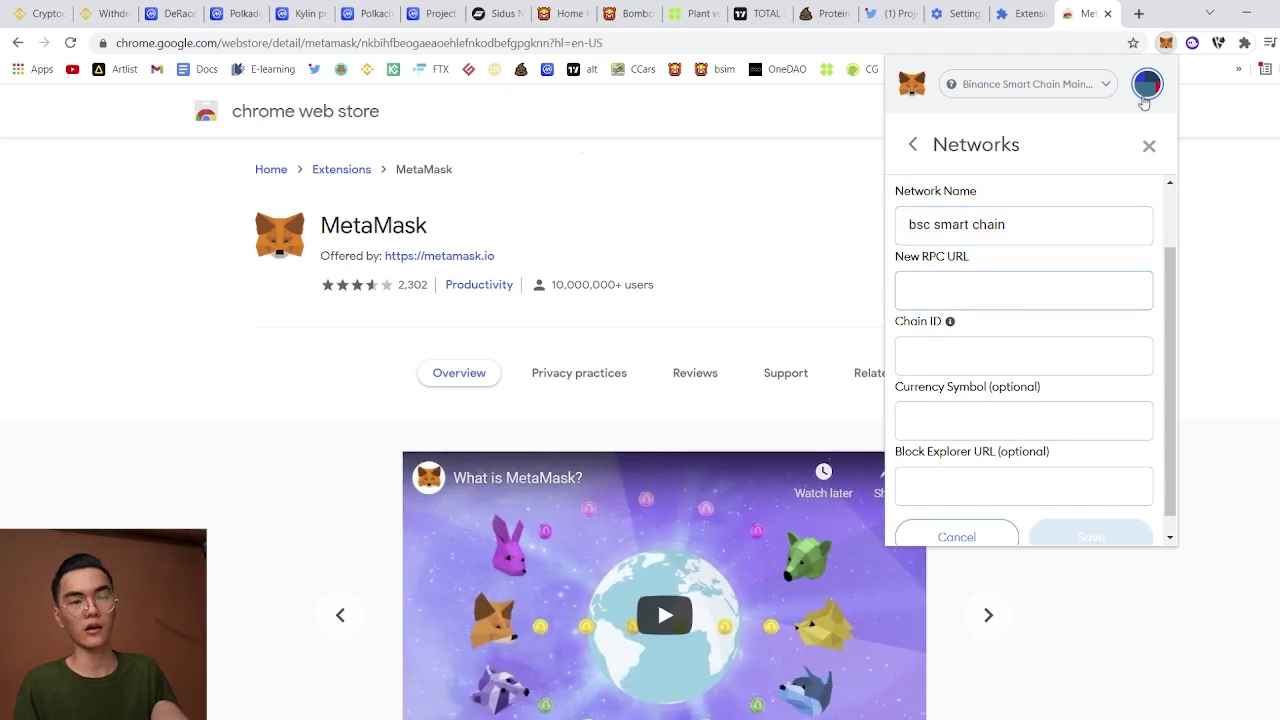
- Search Google for "binance mainnet metamask" in a new tab and open the Binance Academy article on connecting MetaMask to Binance Smart Chain
click(1139, 14)
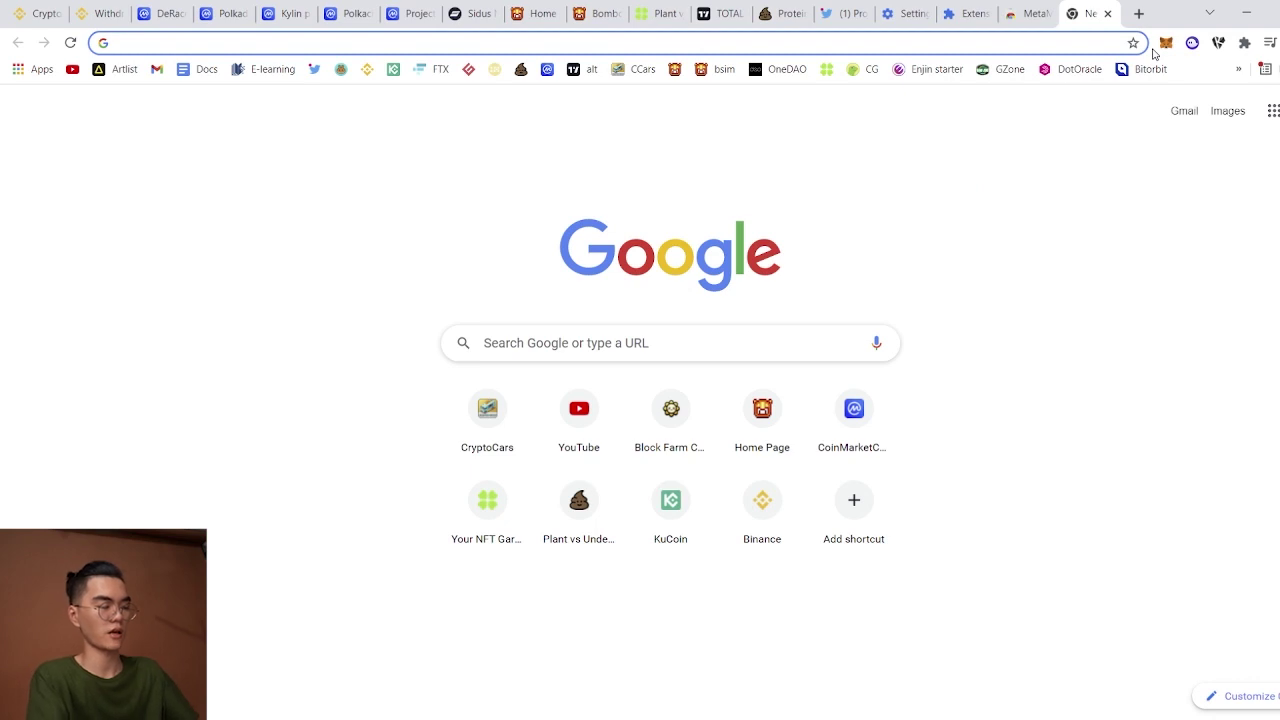
text(binance ma)
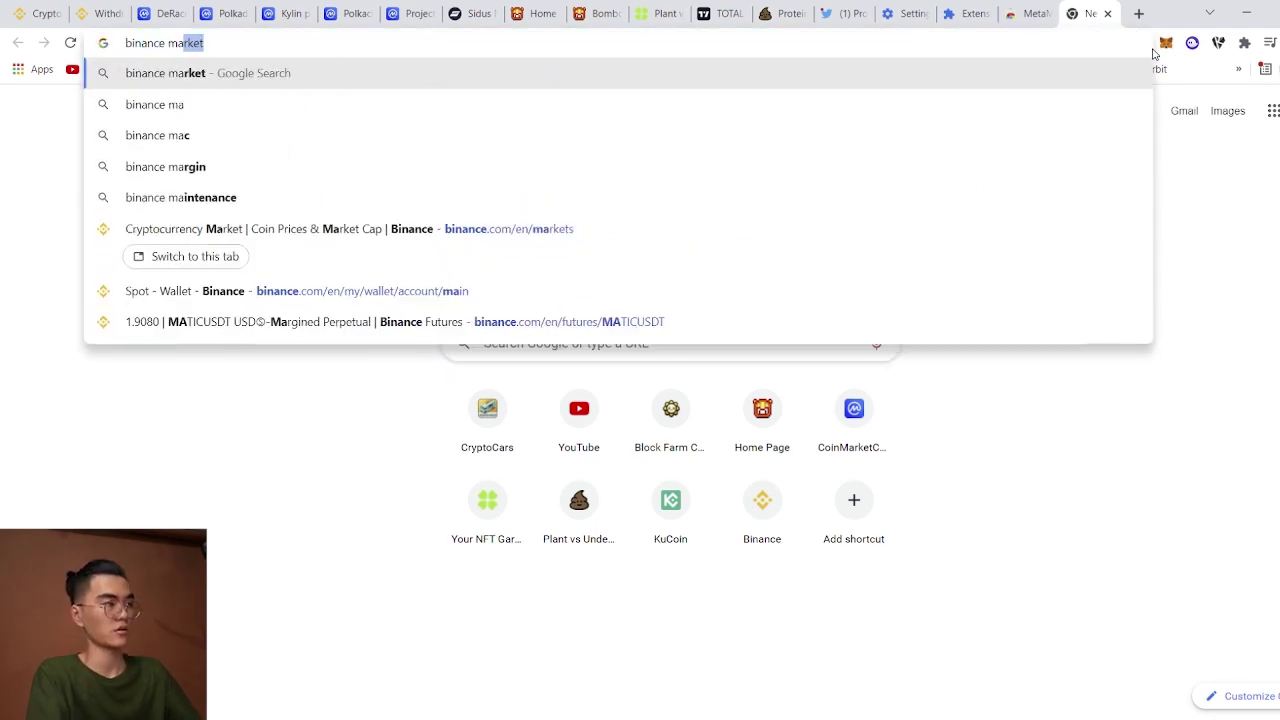
text(innet meta)
key(Return)
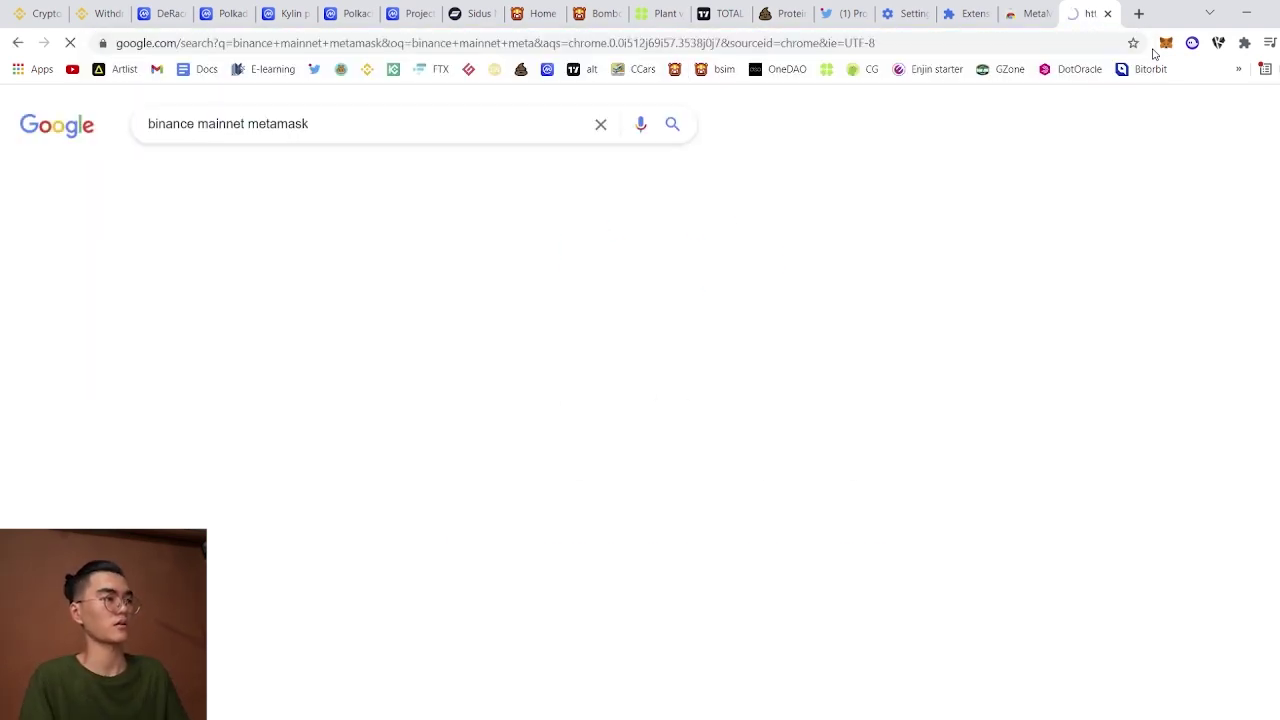
click(330, 265)
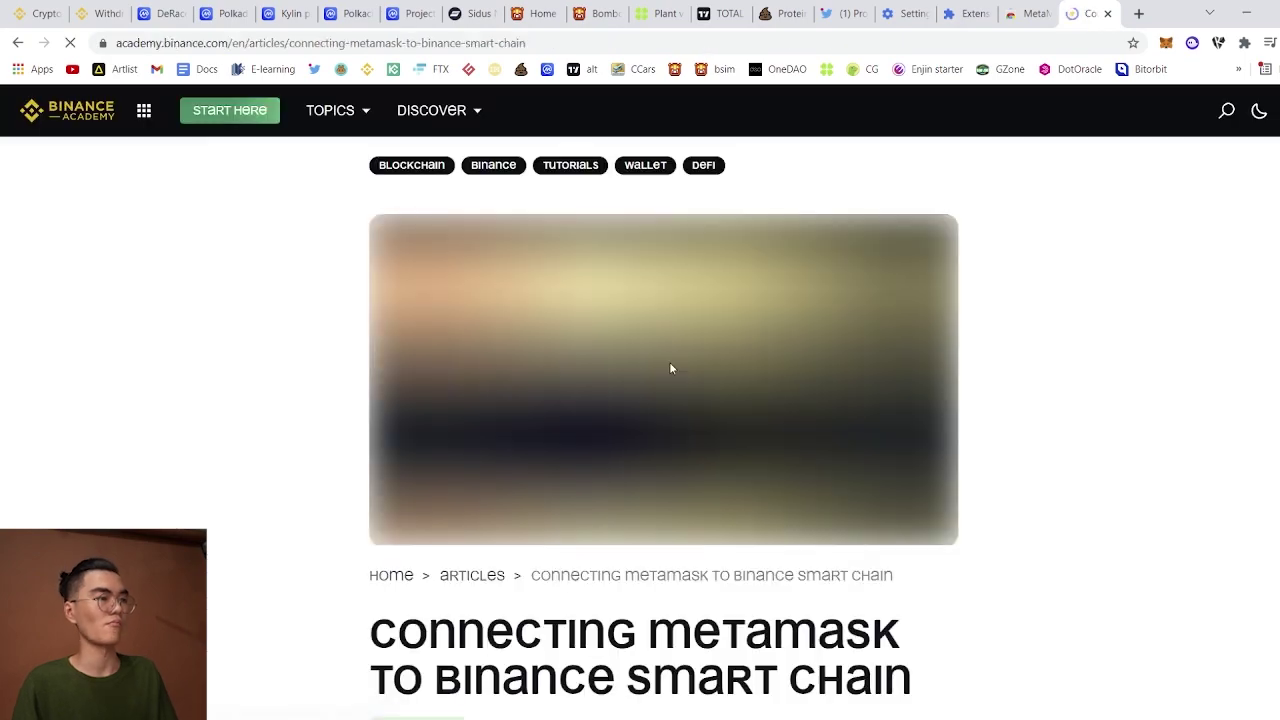
scroll(671, 369, down, 20)
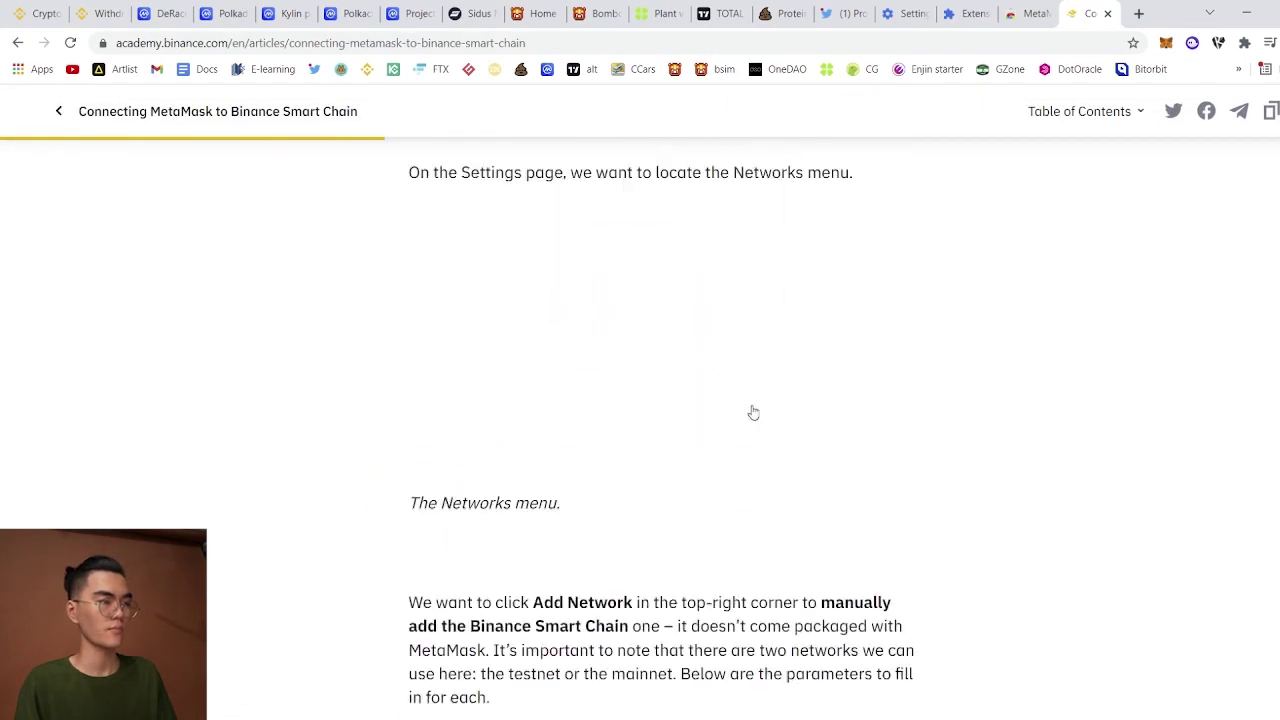
scroll(753, 412, down, 10)
scroll(753, 410, up, 4)
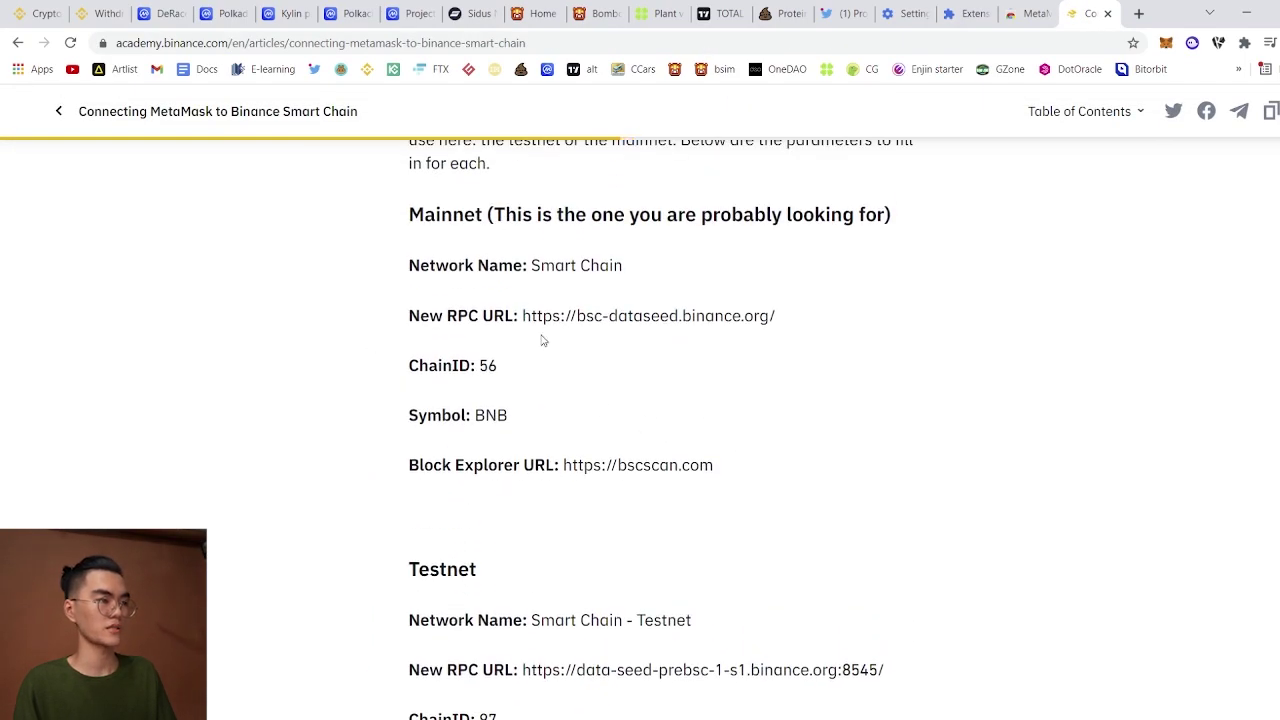
drag(522, 317, 769, 320)
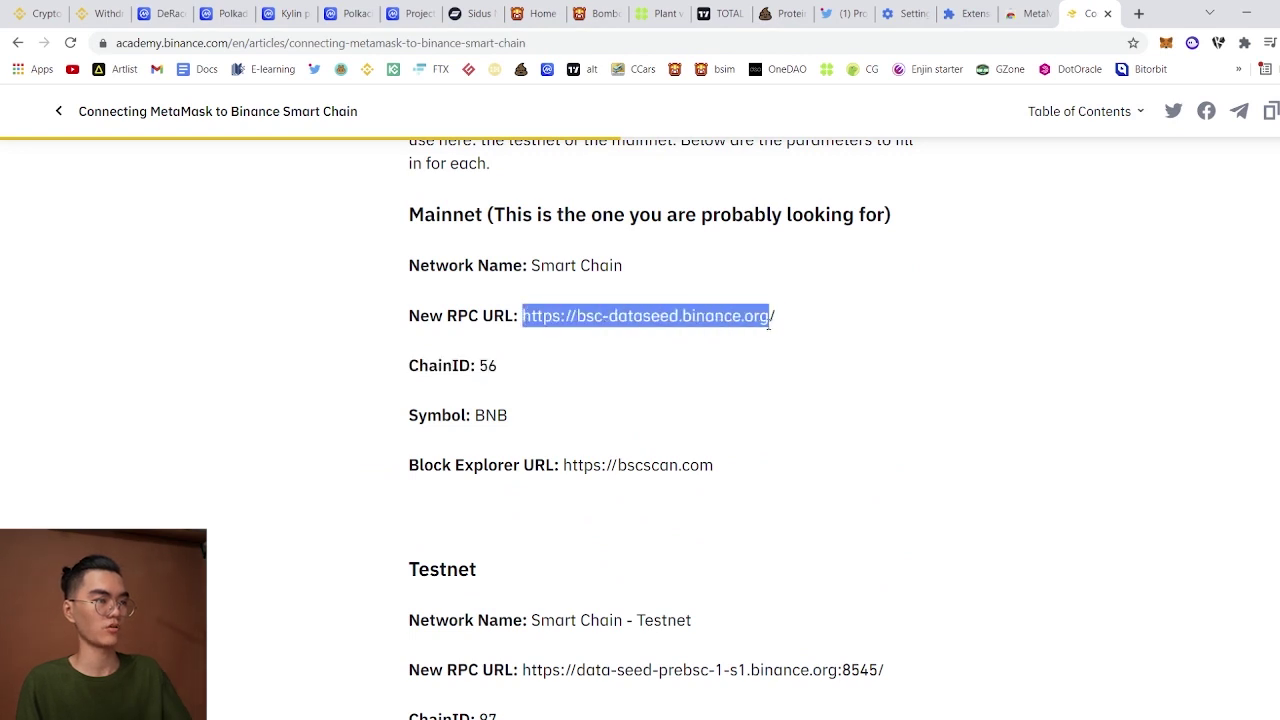
scroll(640, 360, down, 3)
scroll(735, 428, up, 3)
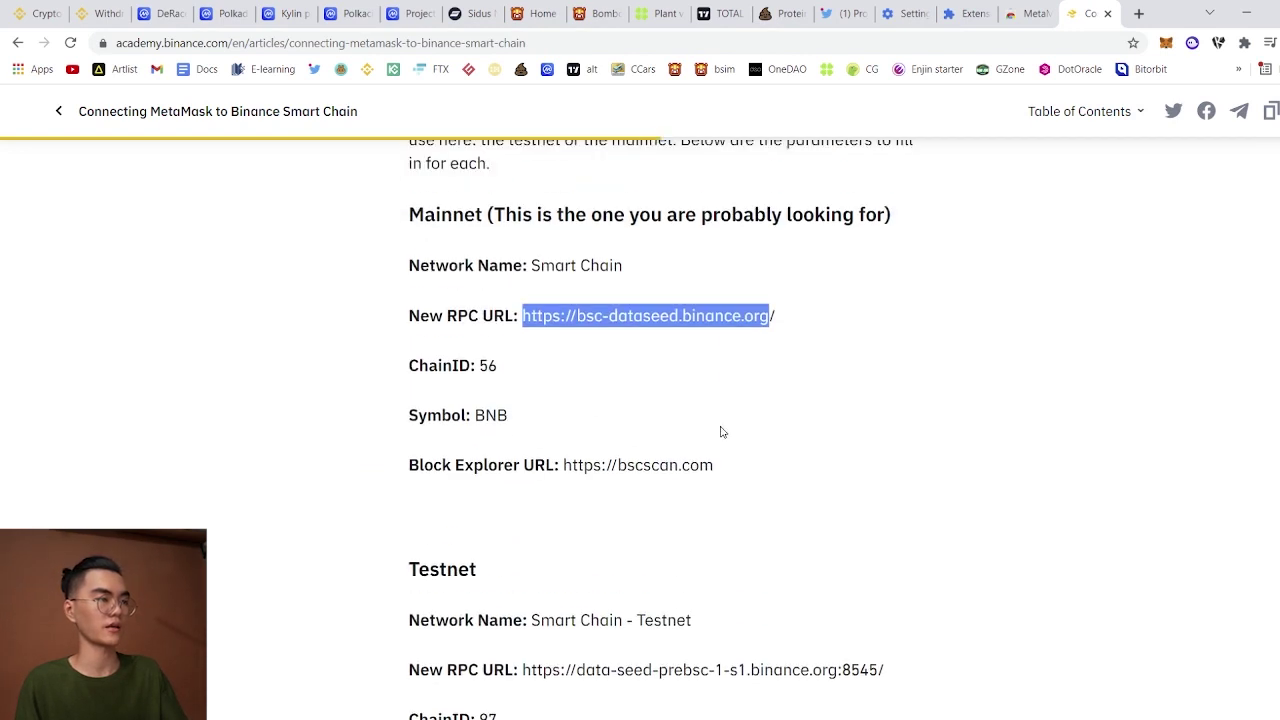
drag(522, 316, 790, 314)
key(ctrl+c)
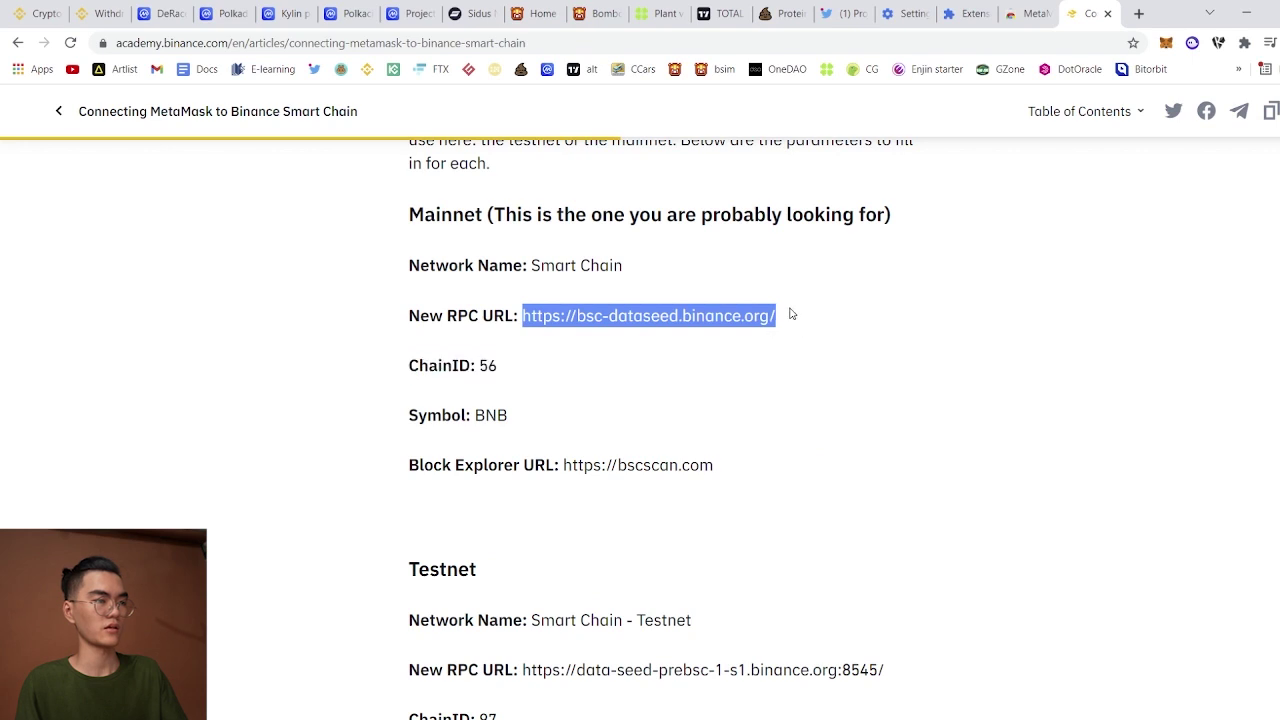
click(1167, 44)
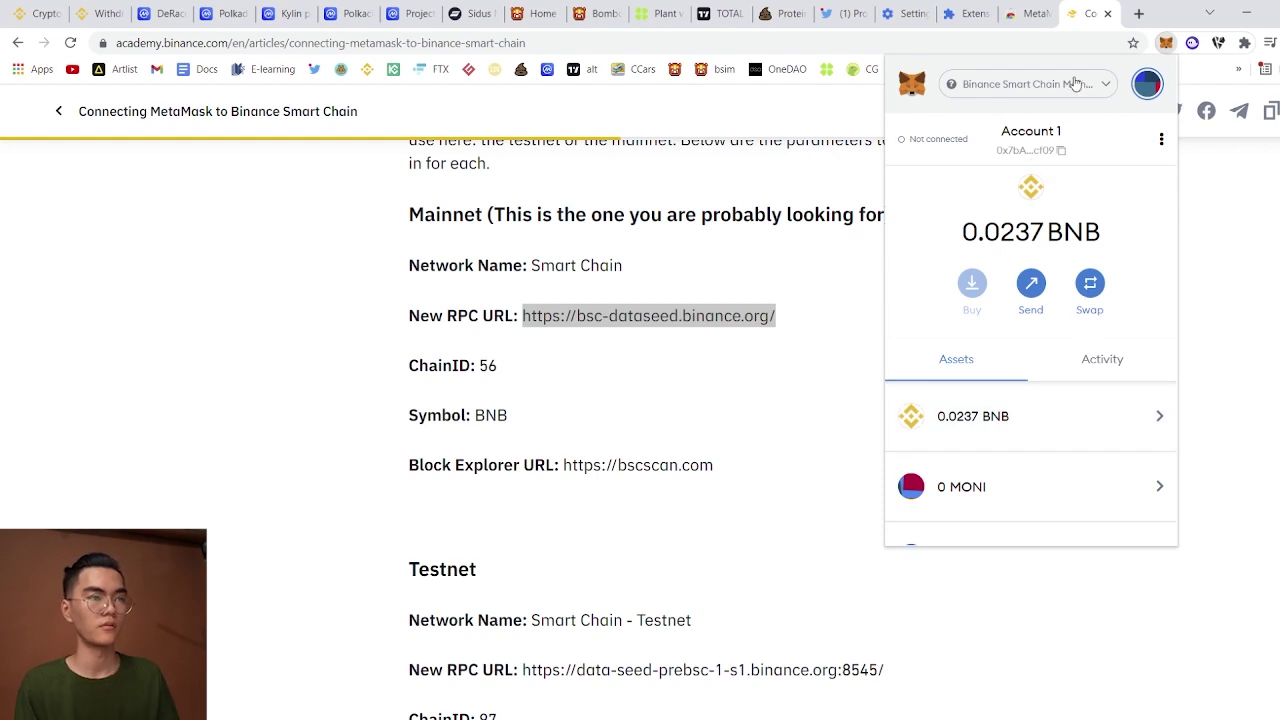
click(1072, 82)
scroll(1031, 425, down, 1)
click(1026, 514)
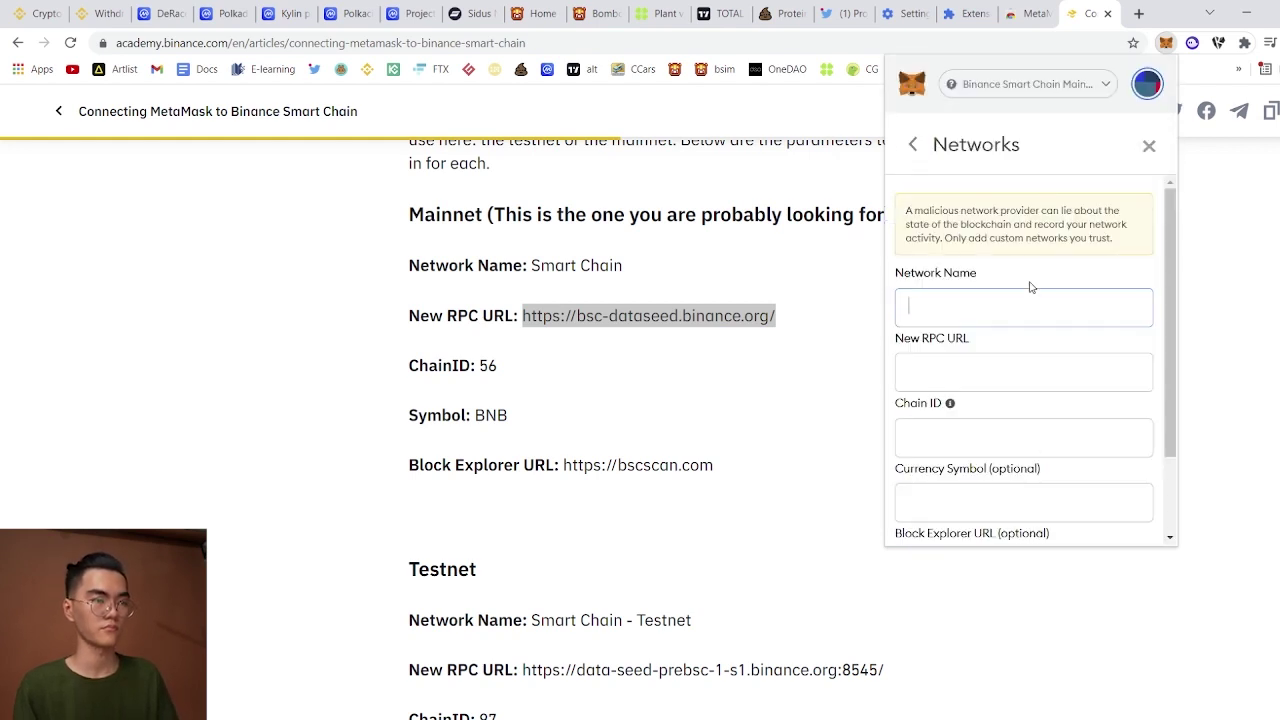
click(999, 370)
key(ctrl+v)
- Enter 56 as the chain ID and BNB as the currency symbol of the custom MetaMask network
click(1050, 443)
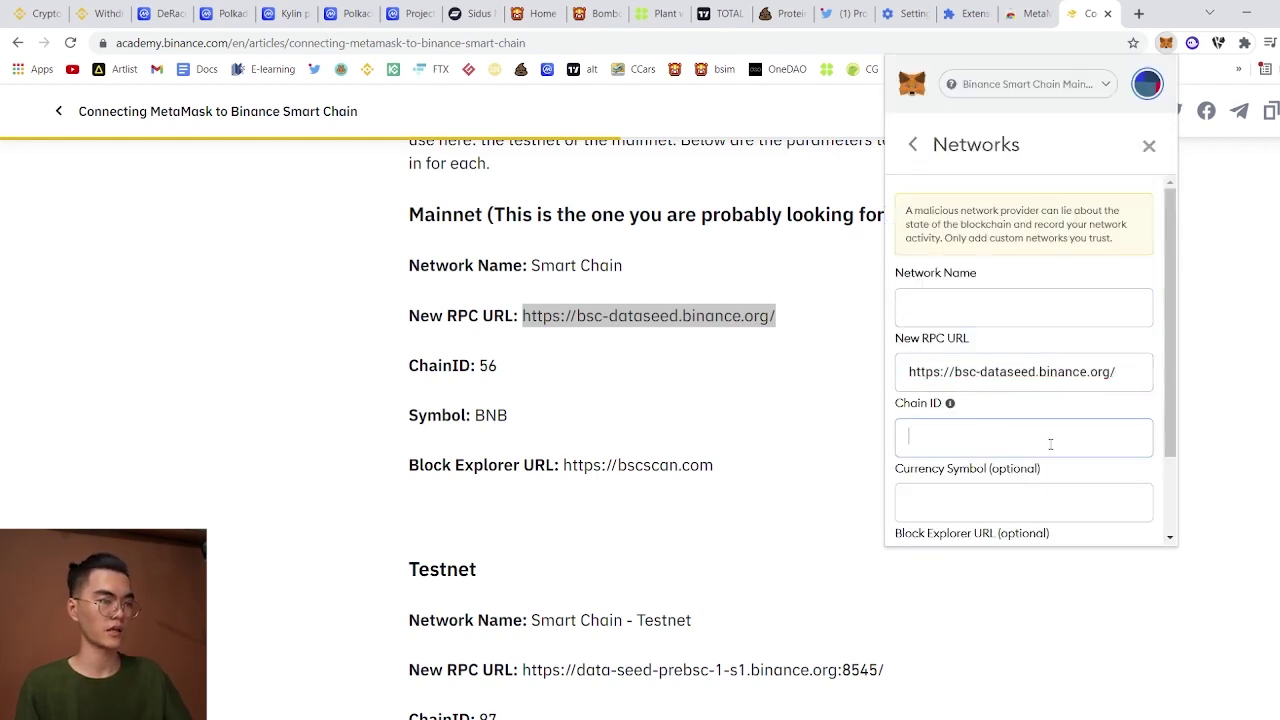
text(56)
scroll(1036, 467, down, 1)
click(1001, 455)
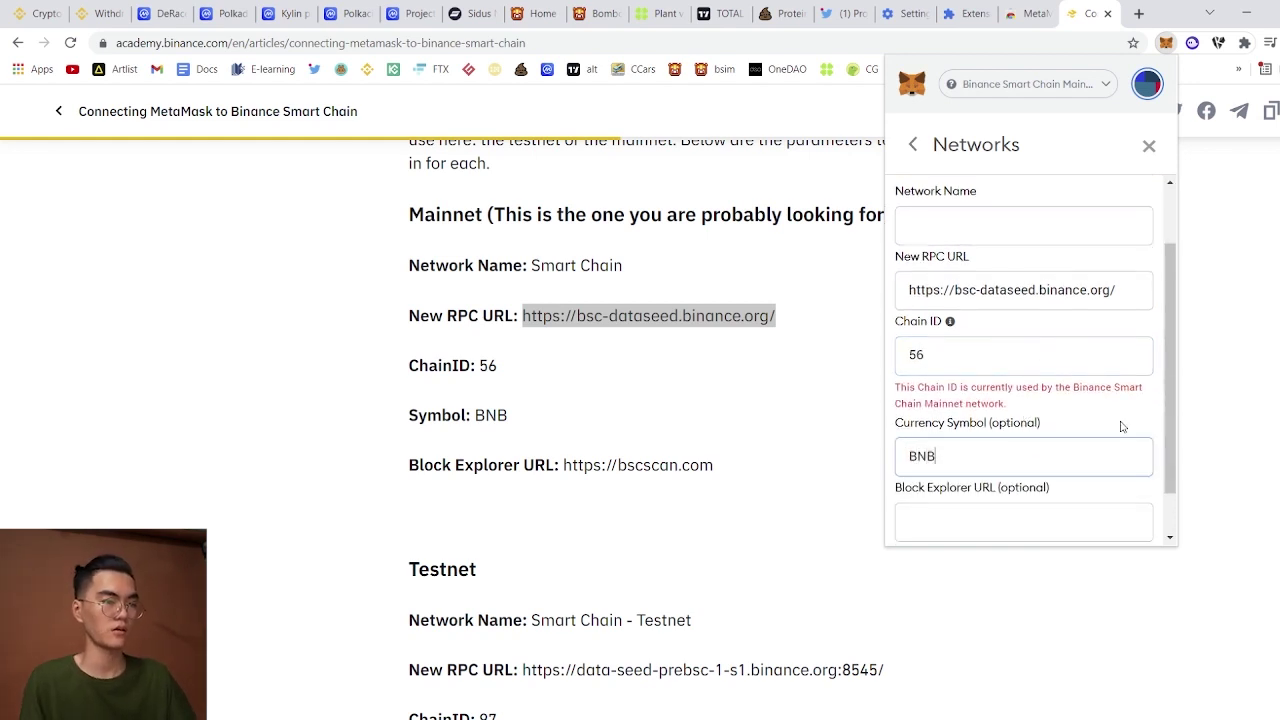
scroll(1100, 430, down, 1)
click(1044, 449)
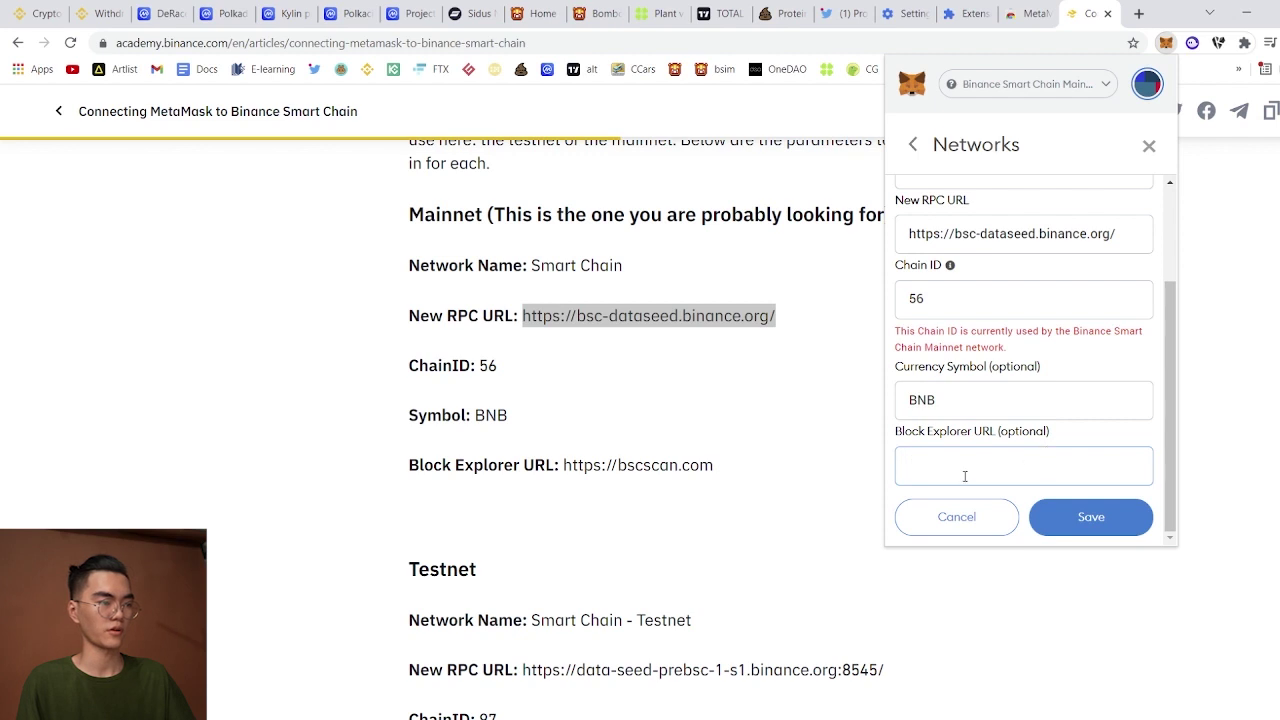
- Select the Mainnet Block Explorer URL in the article and reopen MetaMask's custom RPC network form
drag(716, 474, 579, 474)
scroll(746, 471, down, 1)
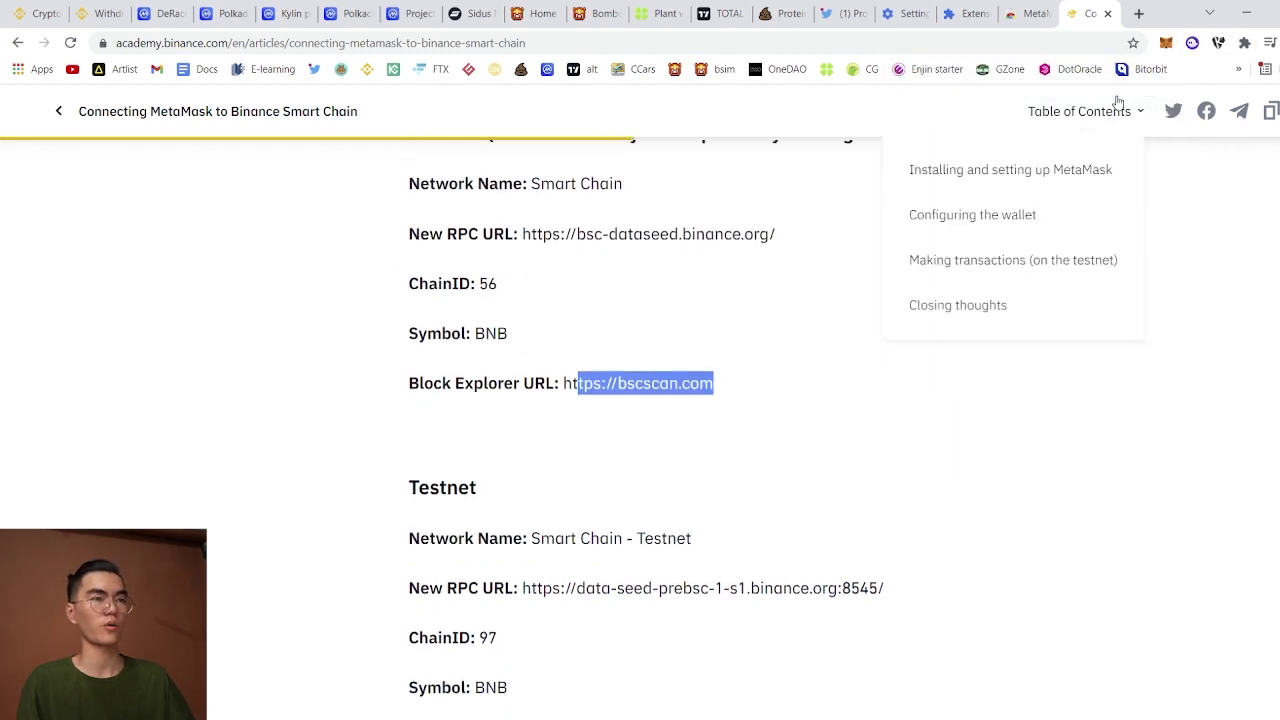
click(1166, 42)
click(966, 517)
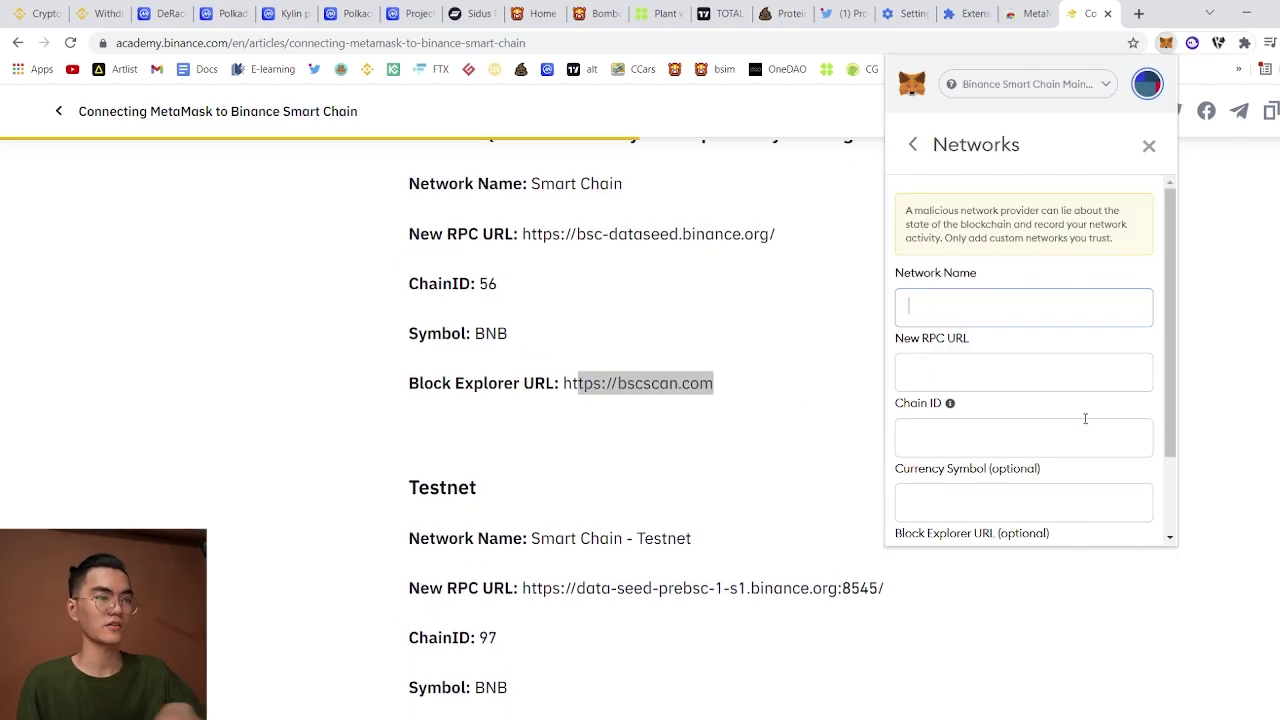
scroll(1080, 420, down, 2)
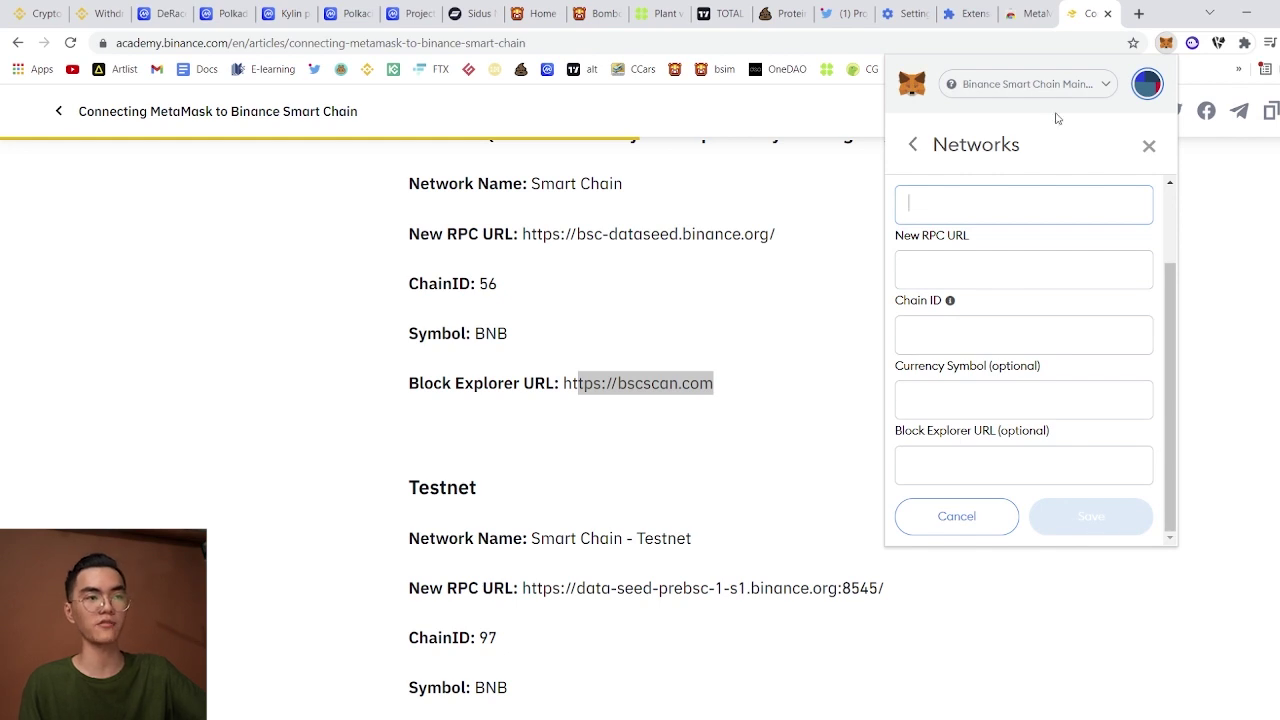
- Leave the network form without saving and examine the BNB balance on the MetaMask account overview
click(913, 148)
click(1149, 146)
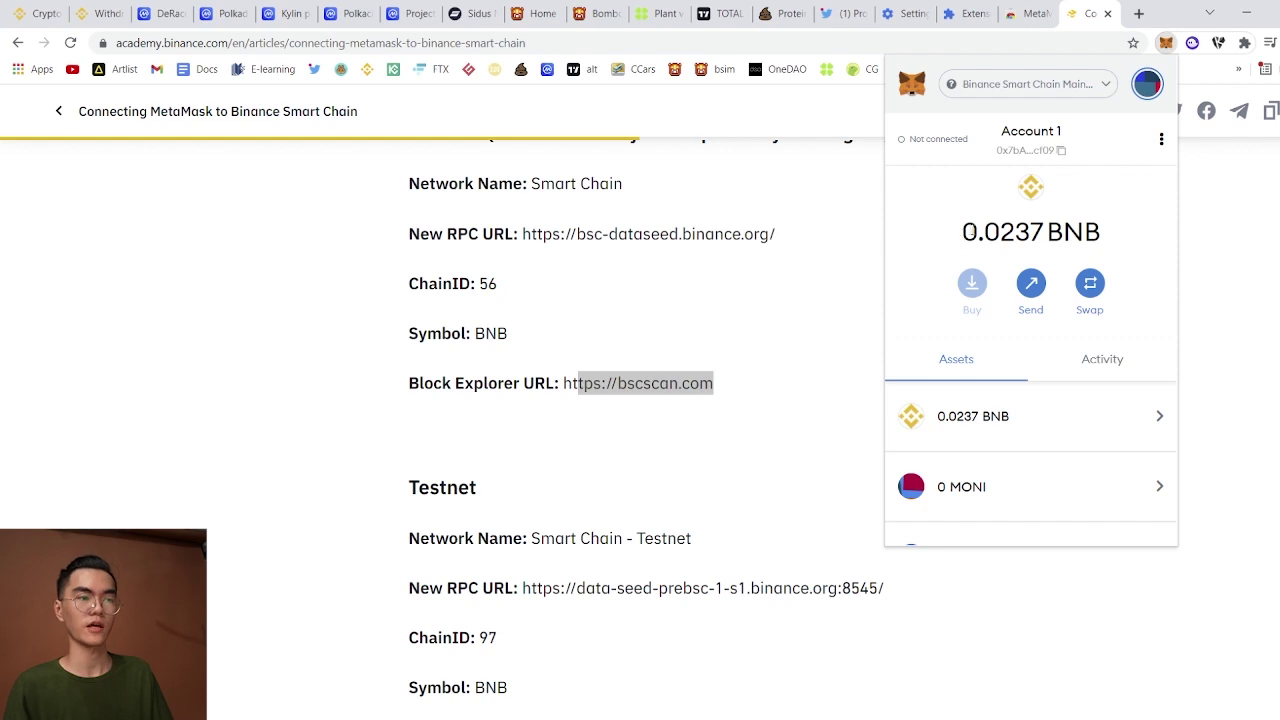
drag(968, 232, 1102, 229)
click(1110, 245)
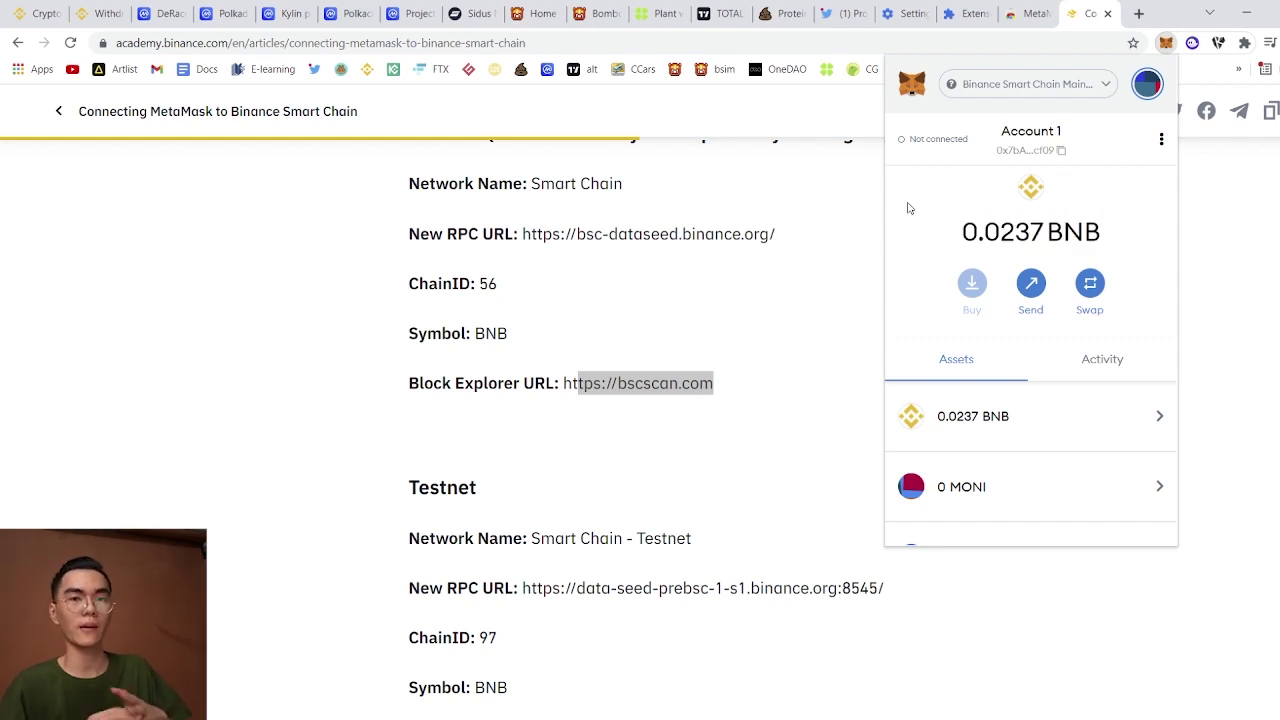
- Switch to the Bomb Crypto game and start connecting a wallet
click(617, 8)
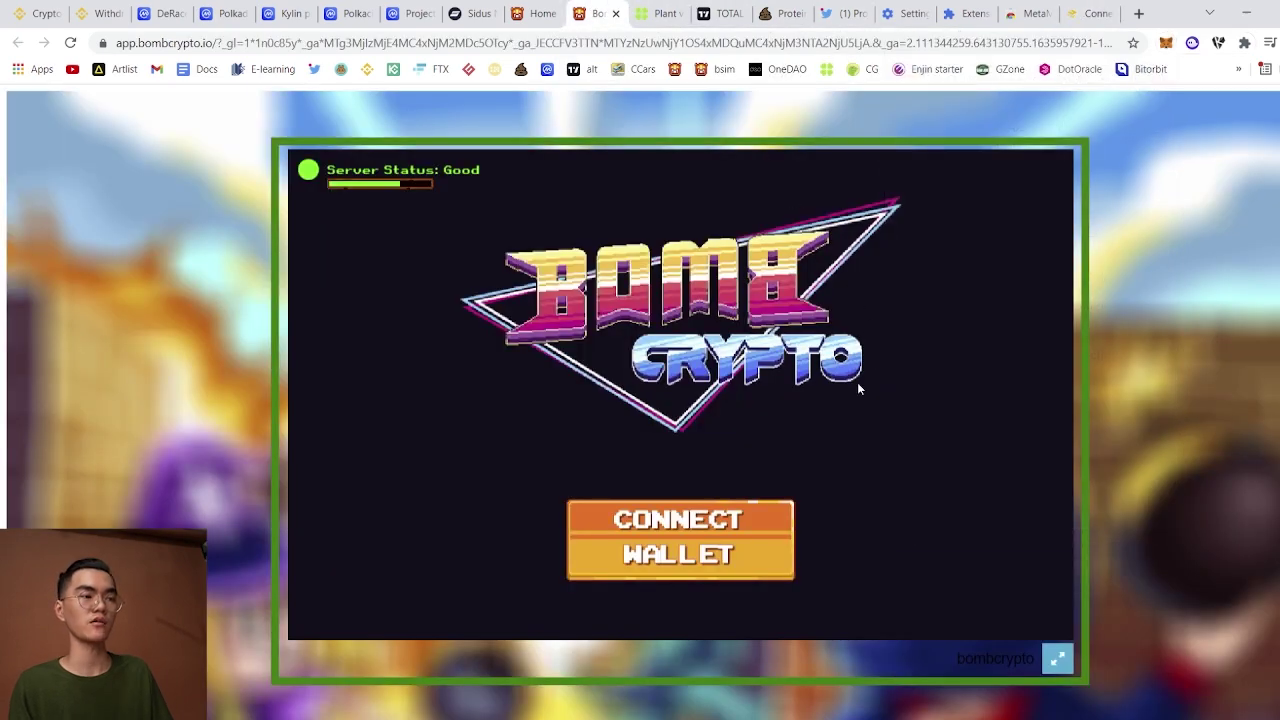
click(718, 555)
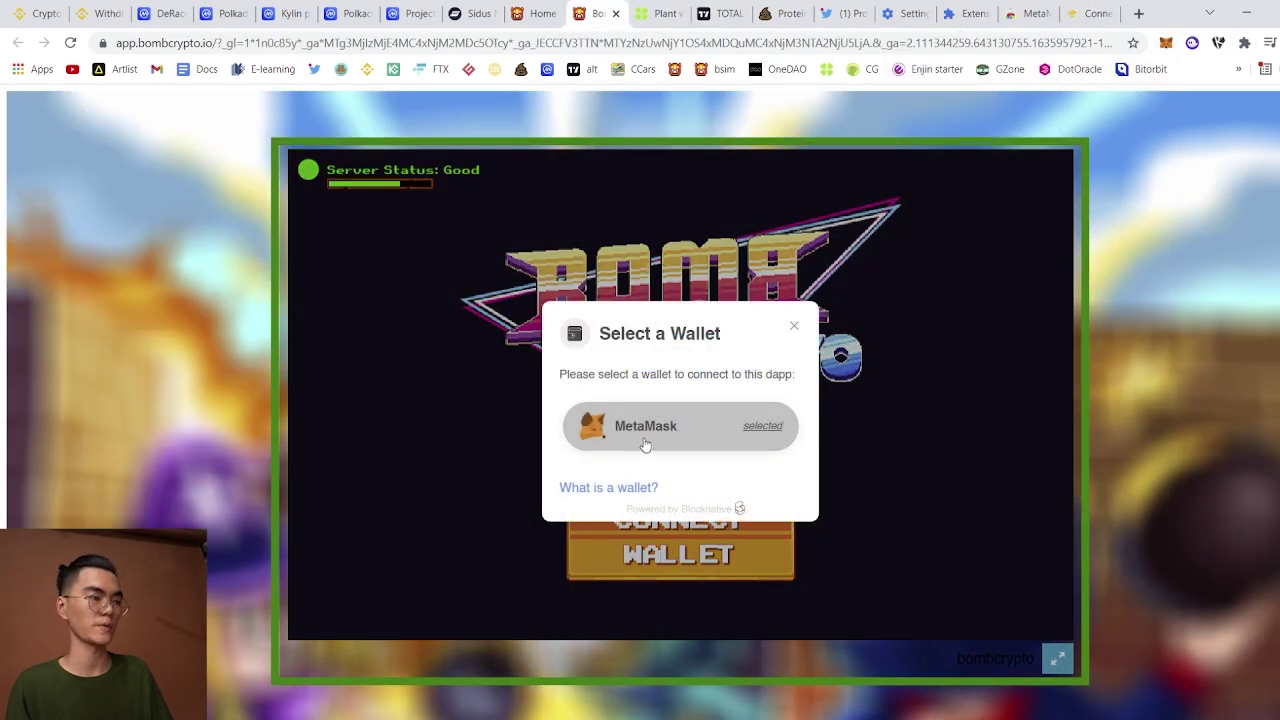
- Open the official BCOIN contract from the Bomb Crypto homepage on BscScan and copy its contract address
key(ctrl+shift+Tab)
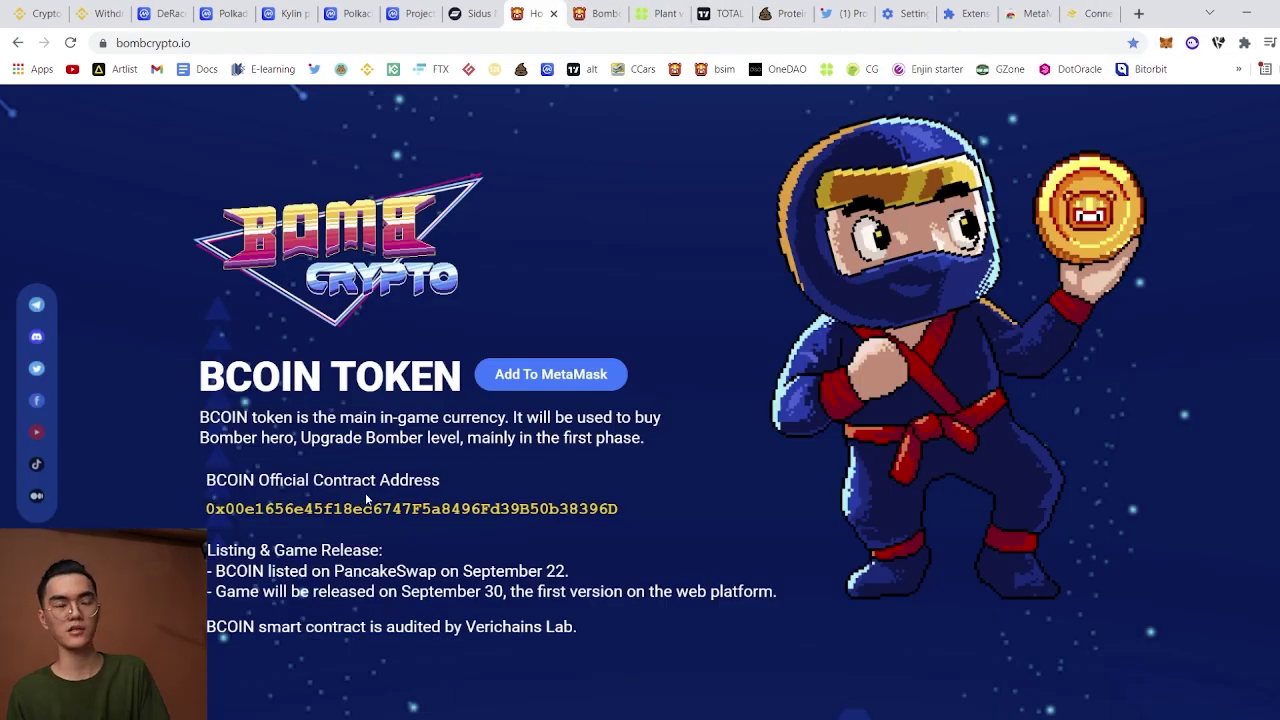
right_click(213, 512)
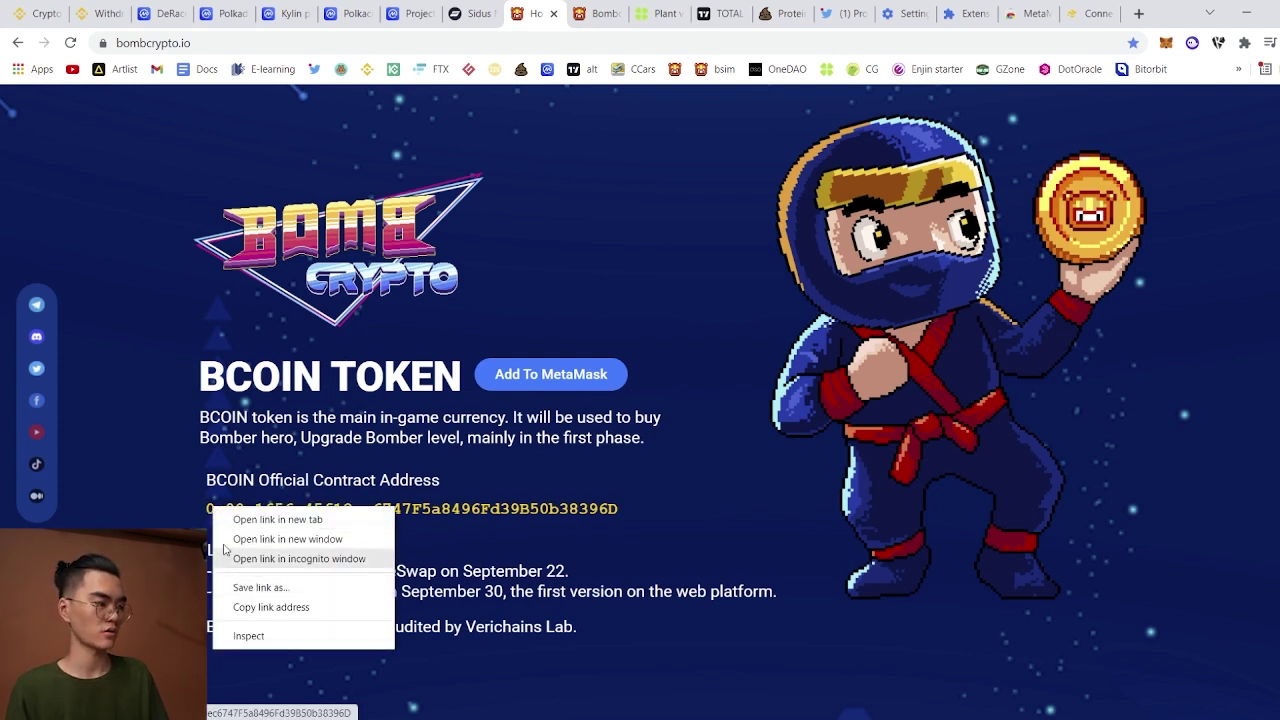
key(Escape)
click(213, 512)
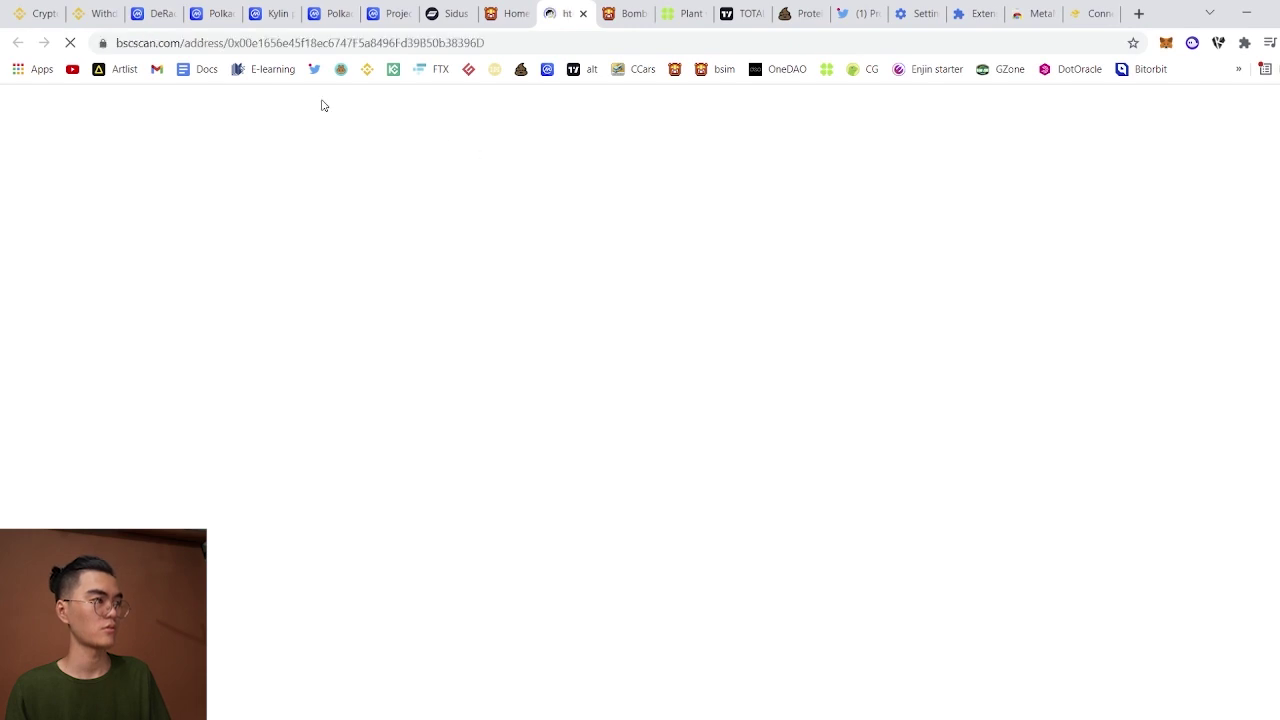
drag(506, 45, 271, 45)
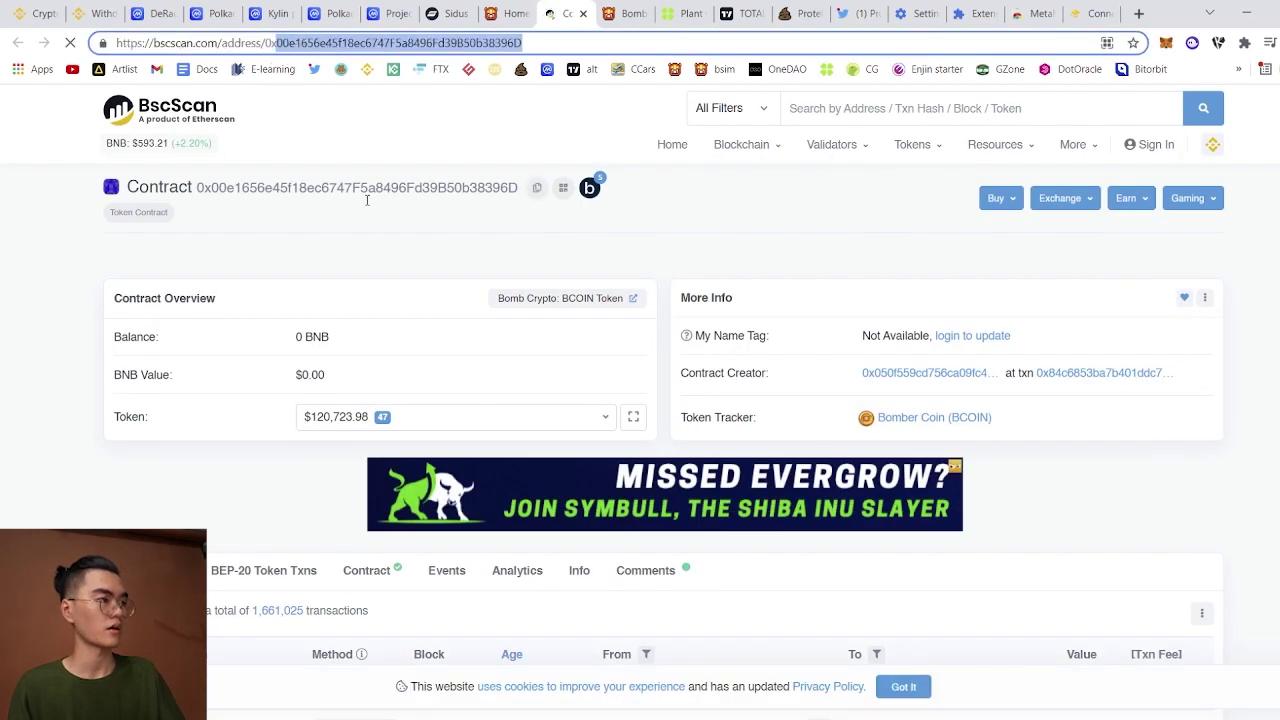
click(420, 244)
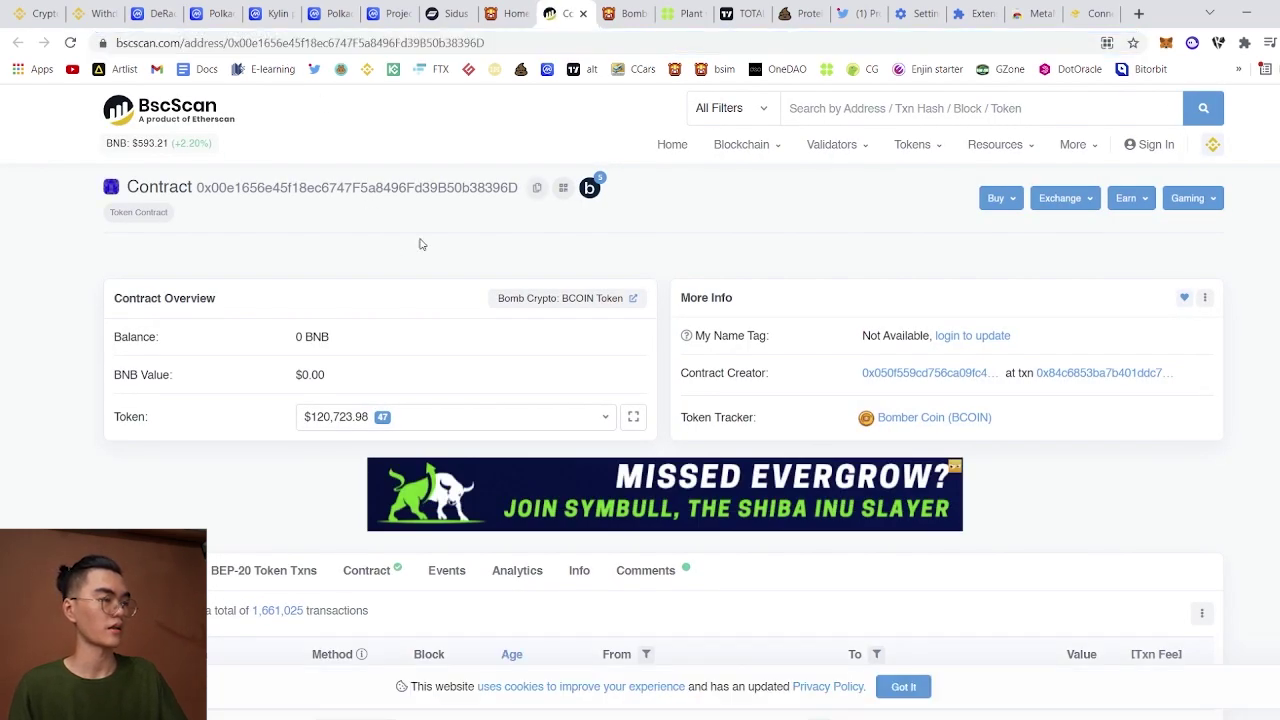
click(537, 190)
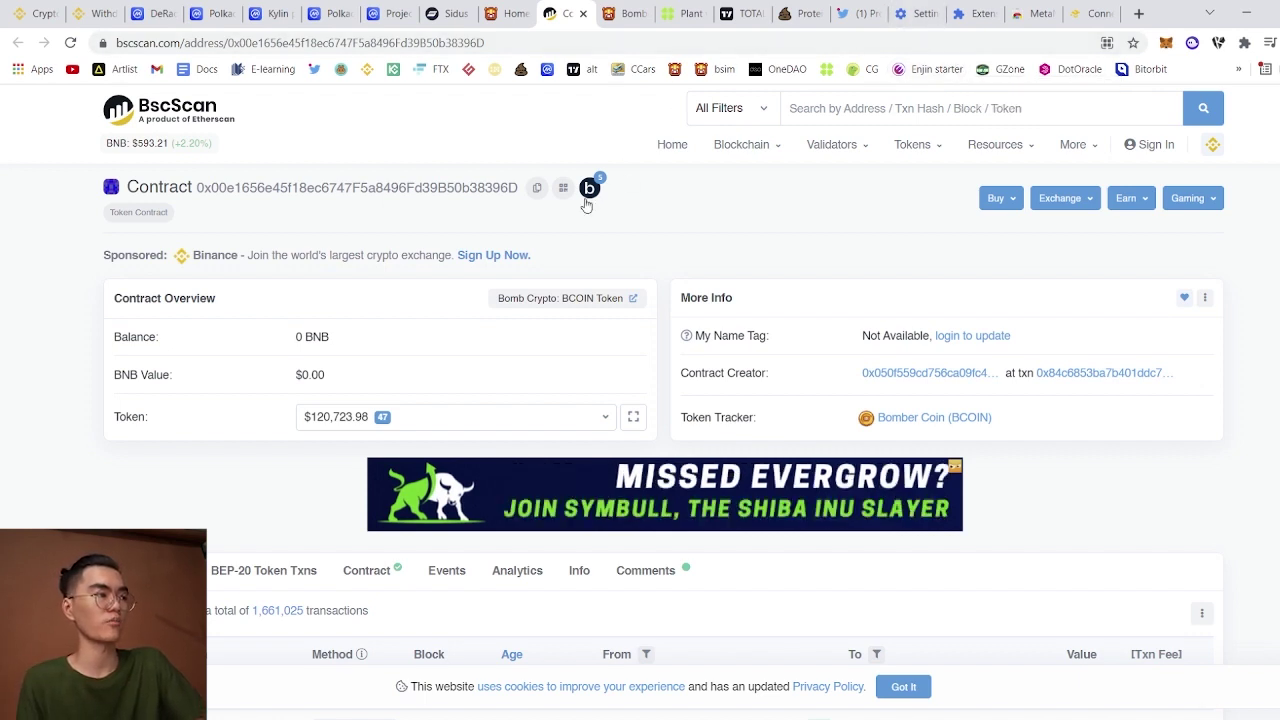
scroll(449, 197, down, 1)
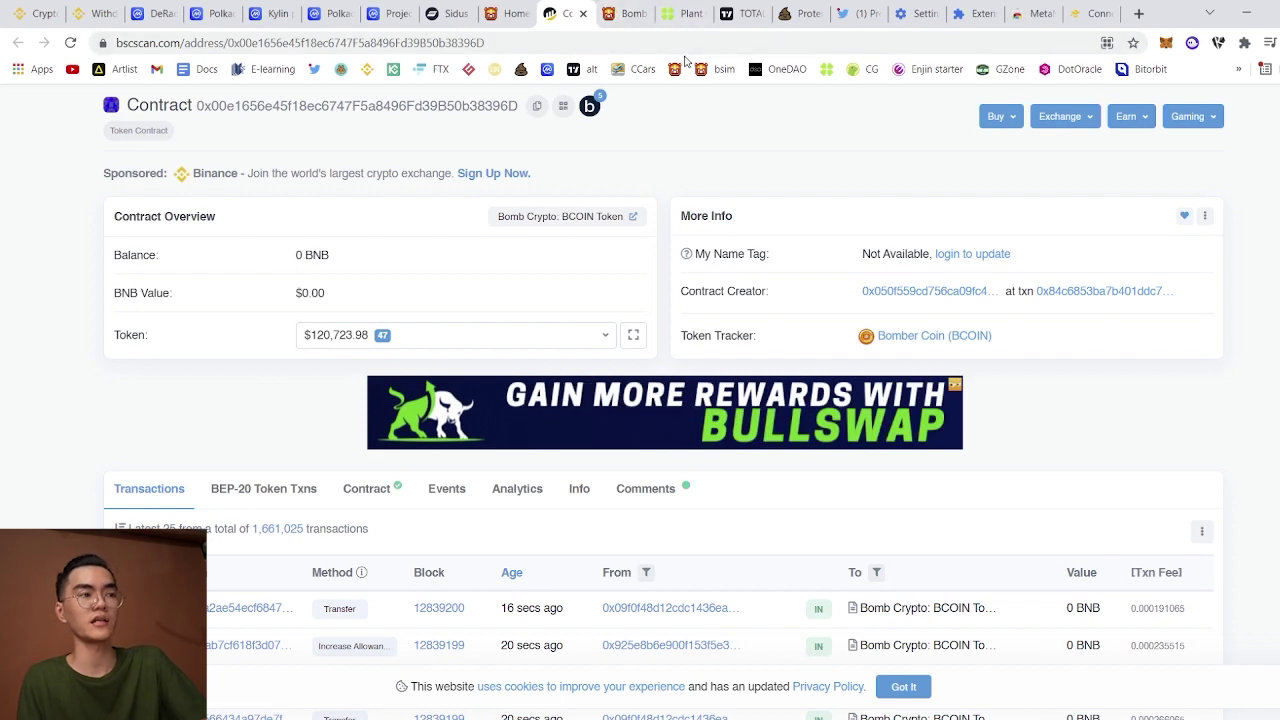
- Go to PancakeSwap and open its token exchange
click(366, 69)
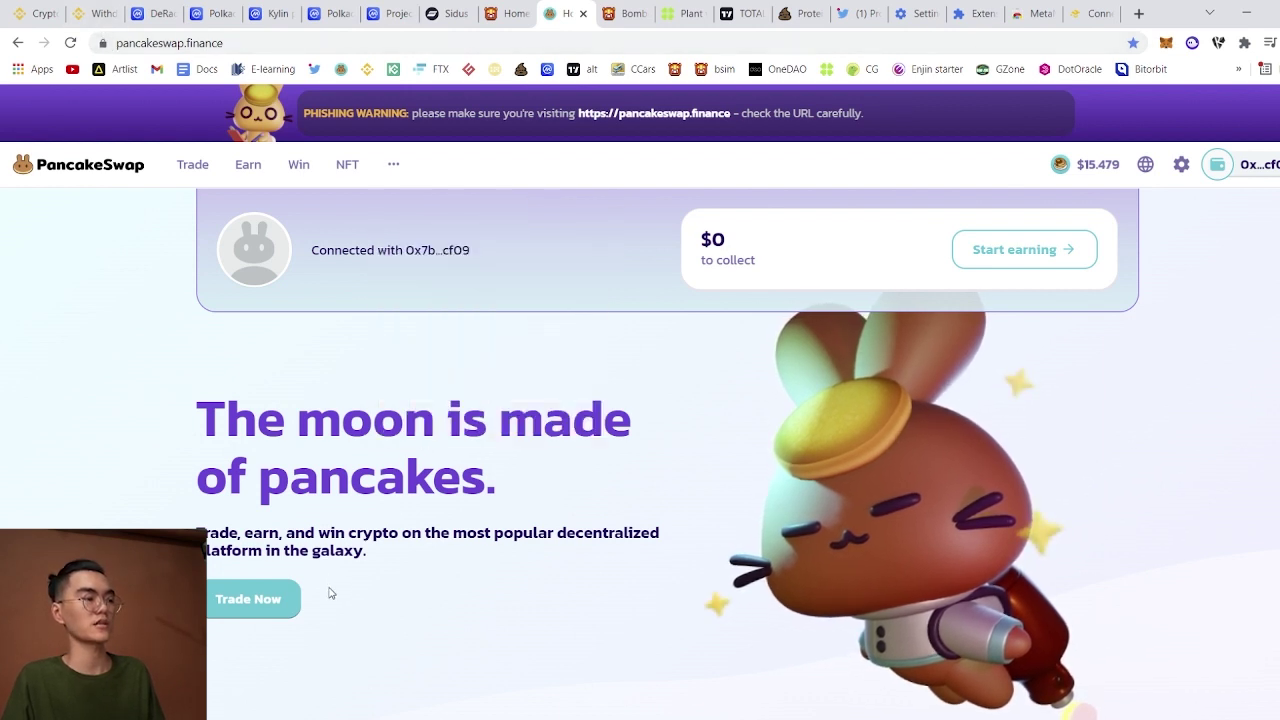
scroll(273, 531, down, 1)
click(273, 531)
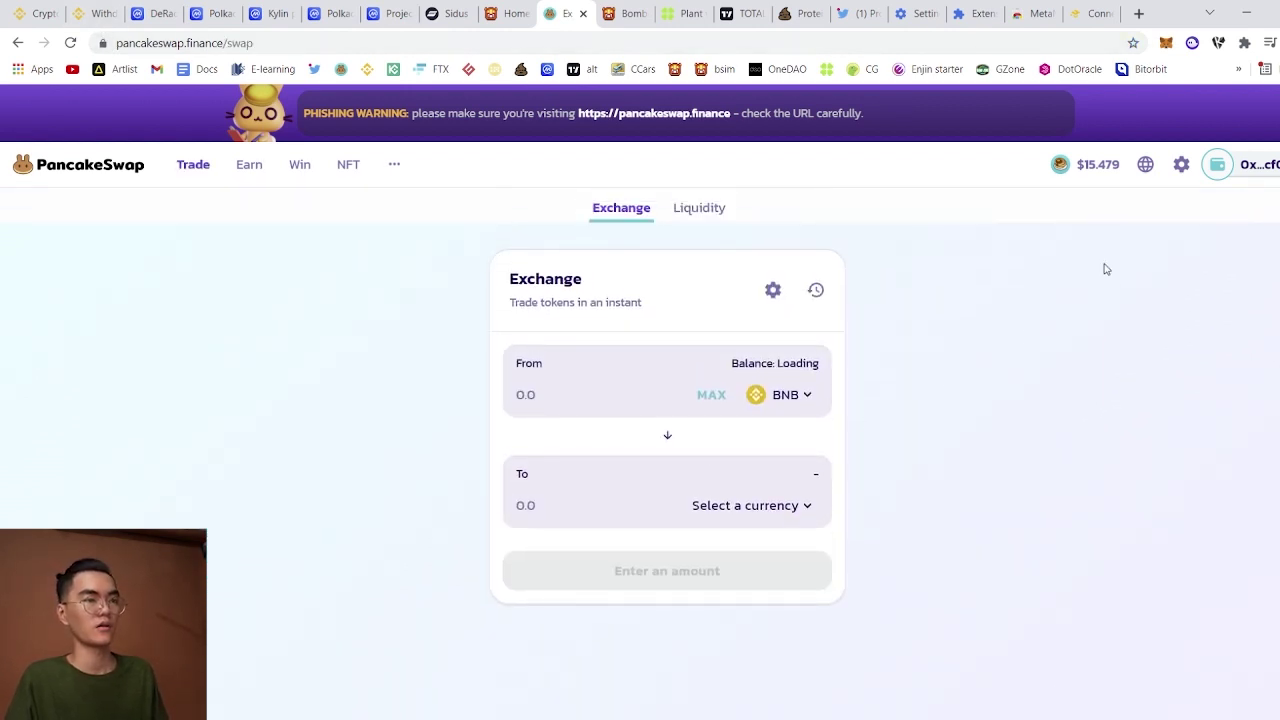
mouse_move(1277, 177)
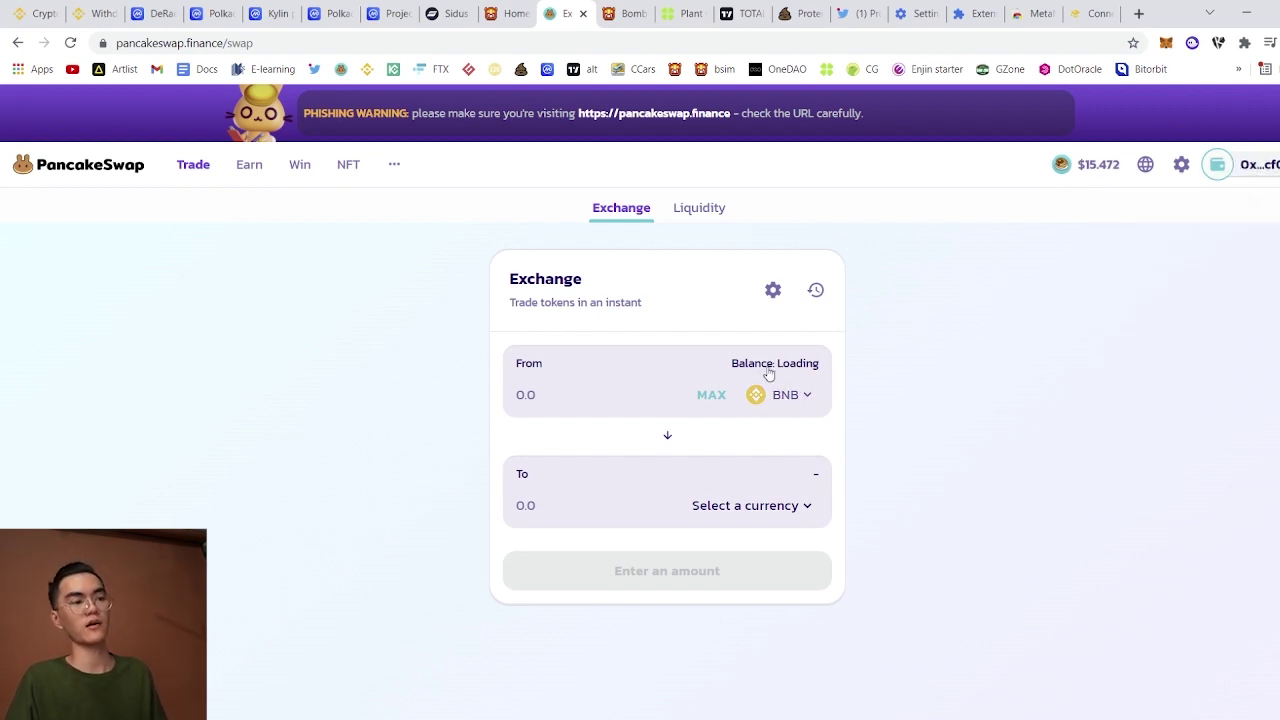
- Choose BCOIN as the token to receive using the copied contract address and set the BNB amount to the maximum
click(775, 510)
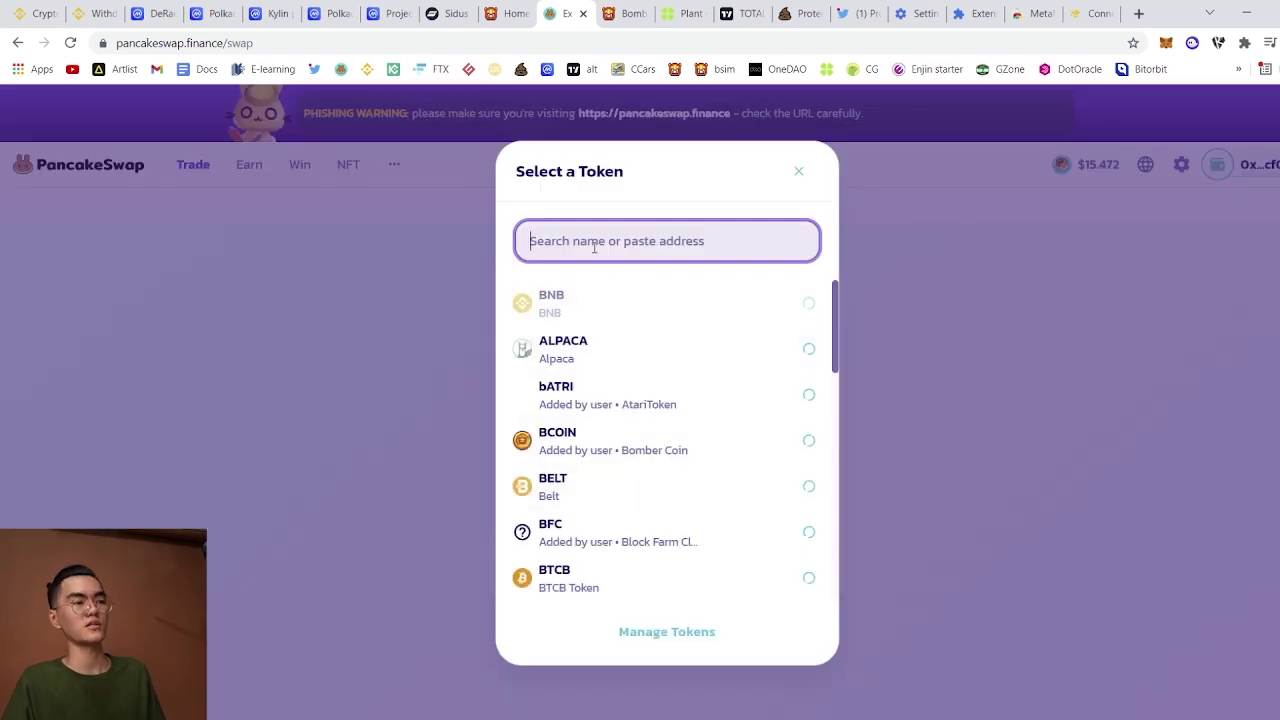
key(ctrl+v)
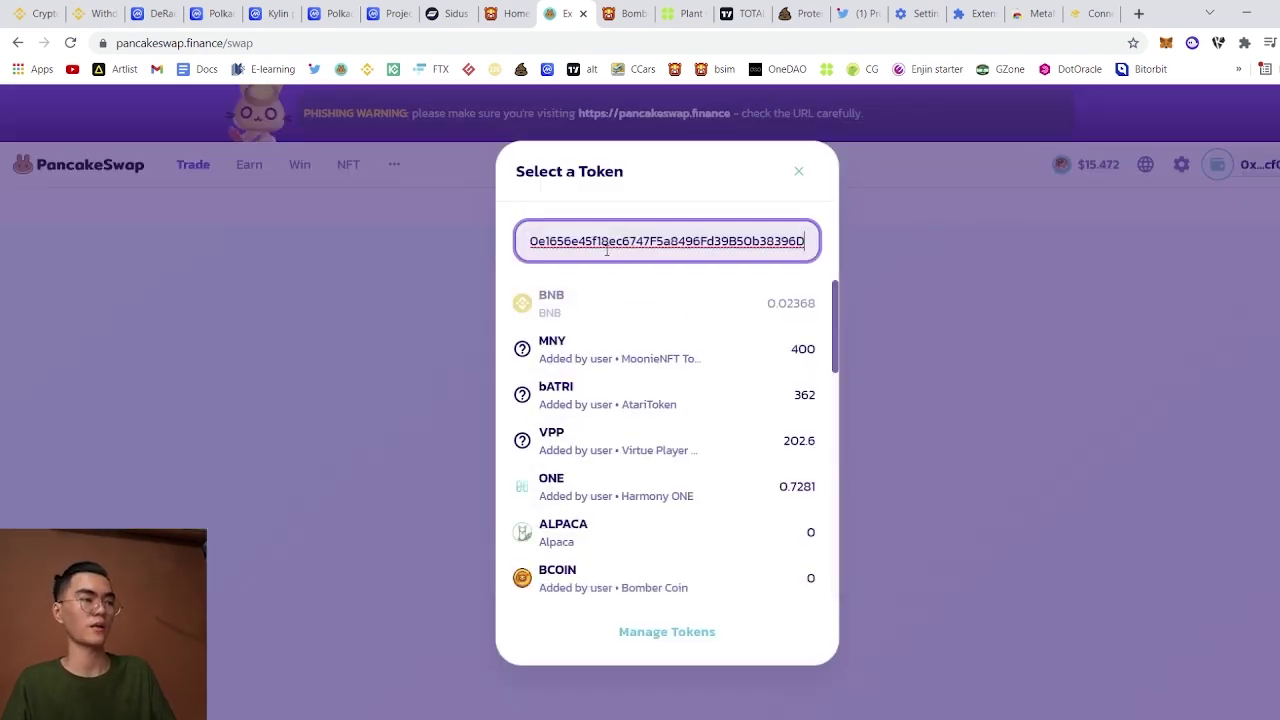
click(580, 308)
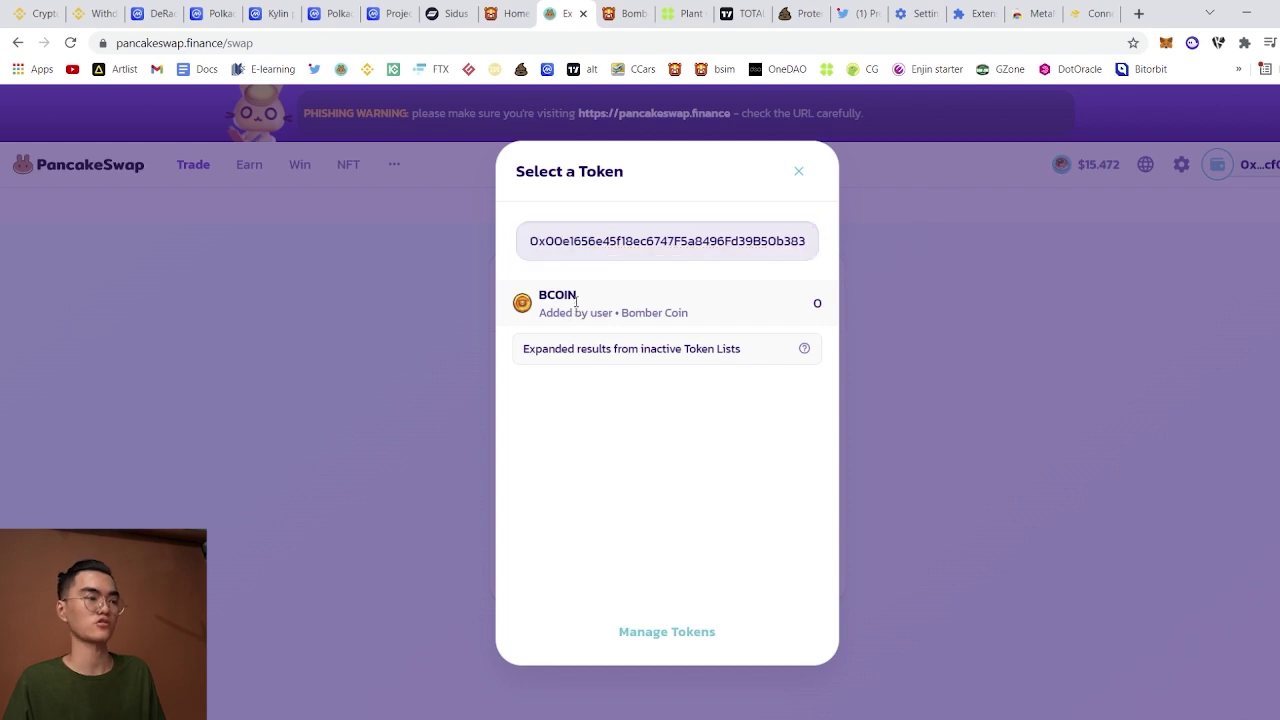
click(708, 396)
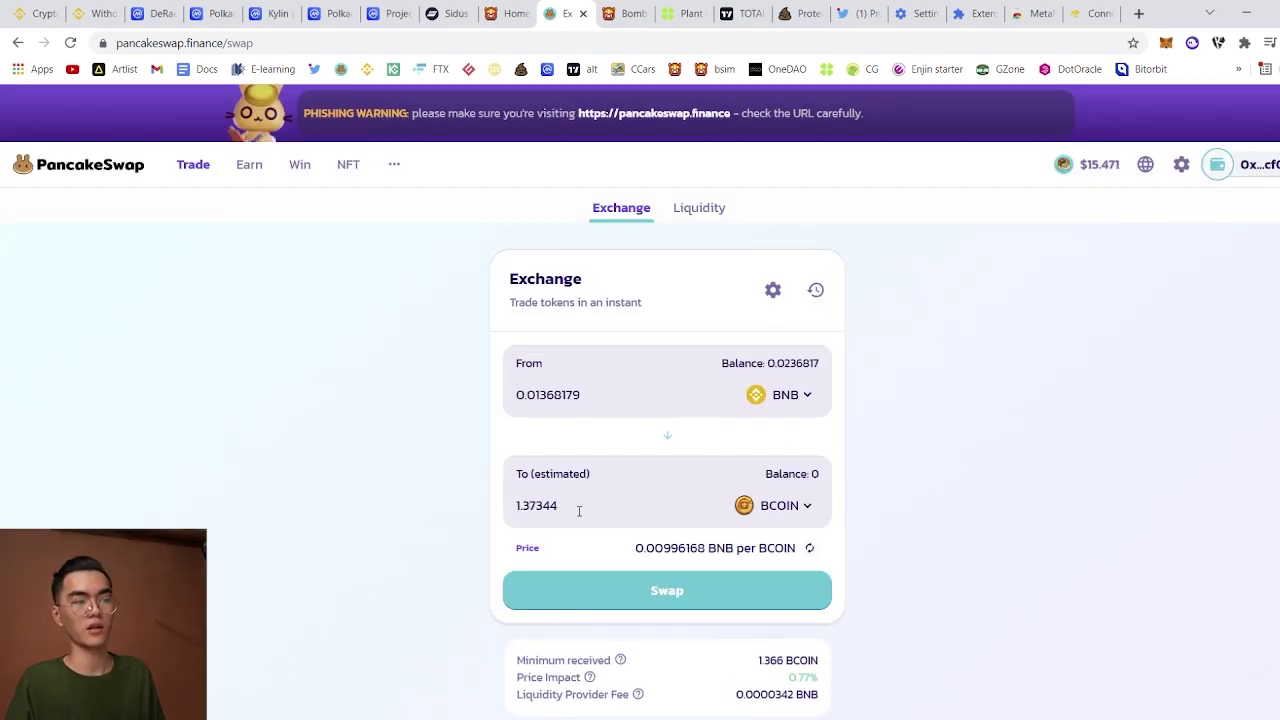
- Submit the BNB to BCOIN swap and review its estimated gas fee in the MetaMask confirmation
click(697, 598)
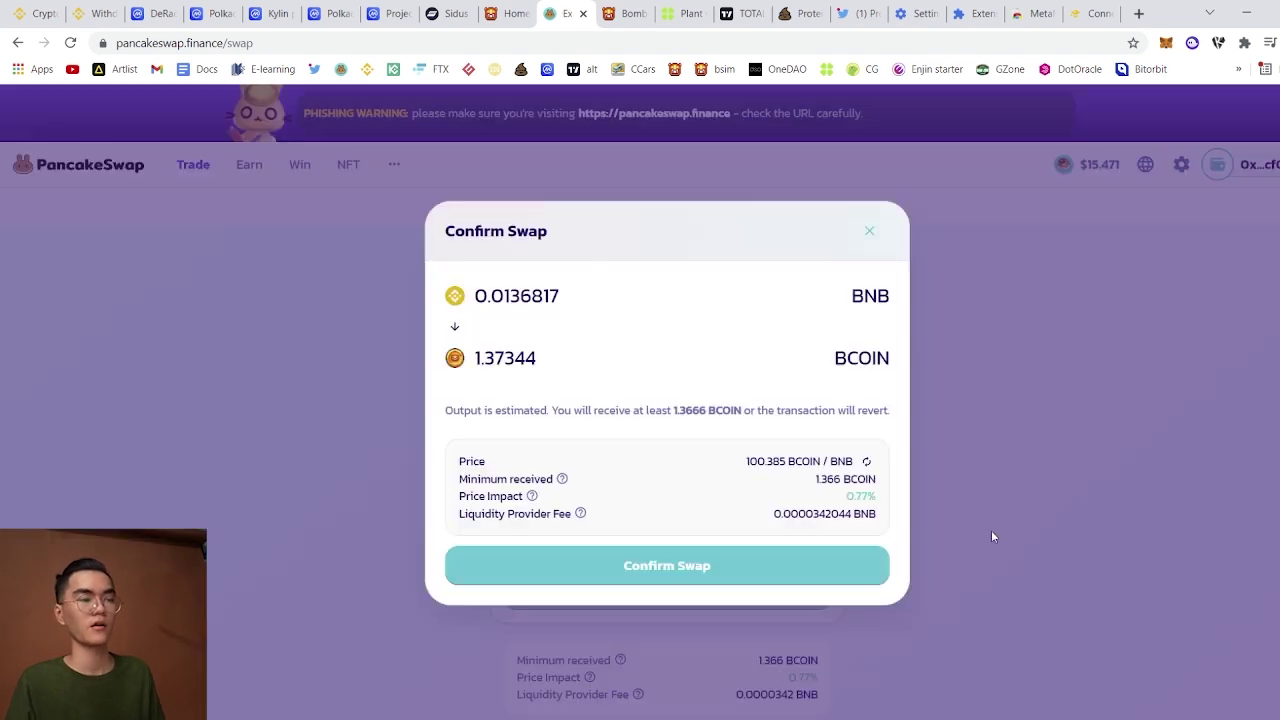
click(805, 565)
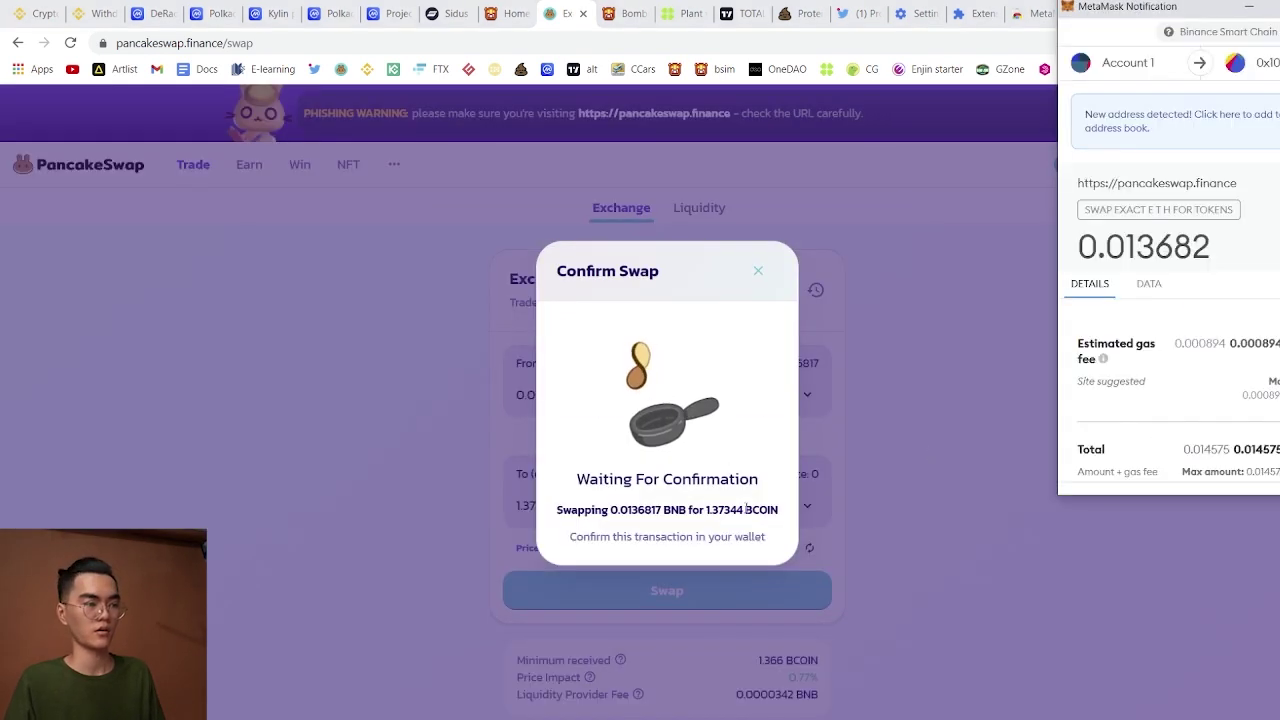
scroll(1230, 398, down, 1)
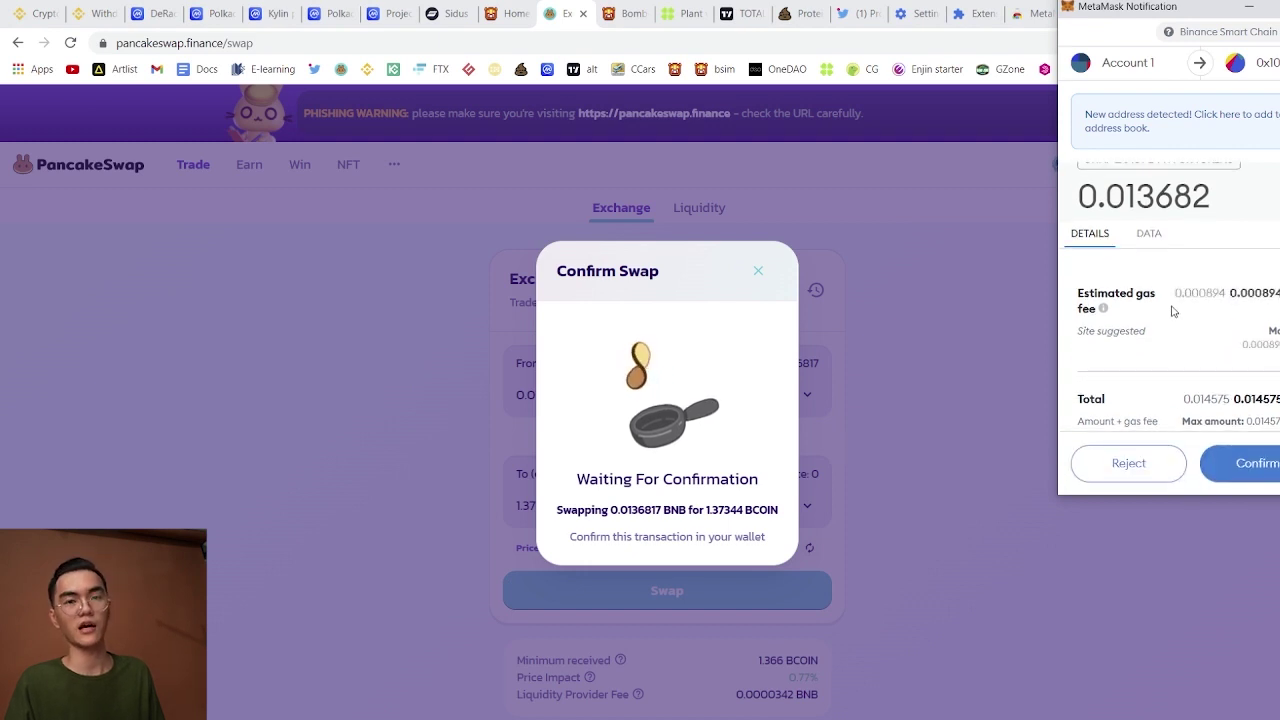
scroll(1176, 311, up, 1)
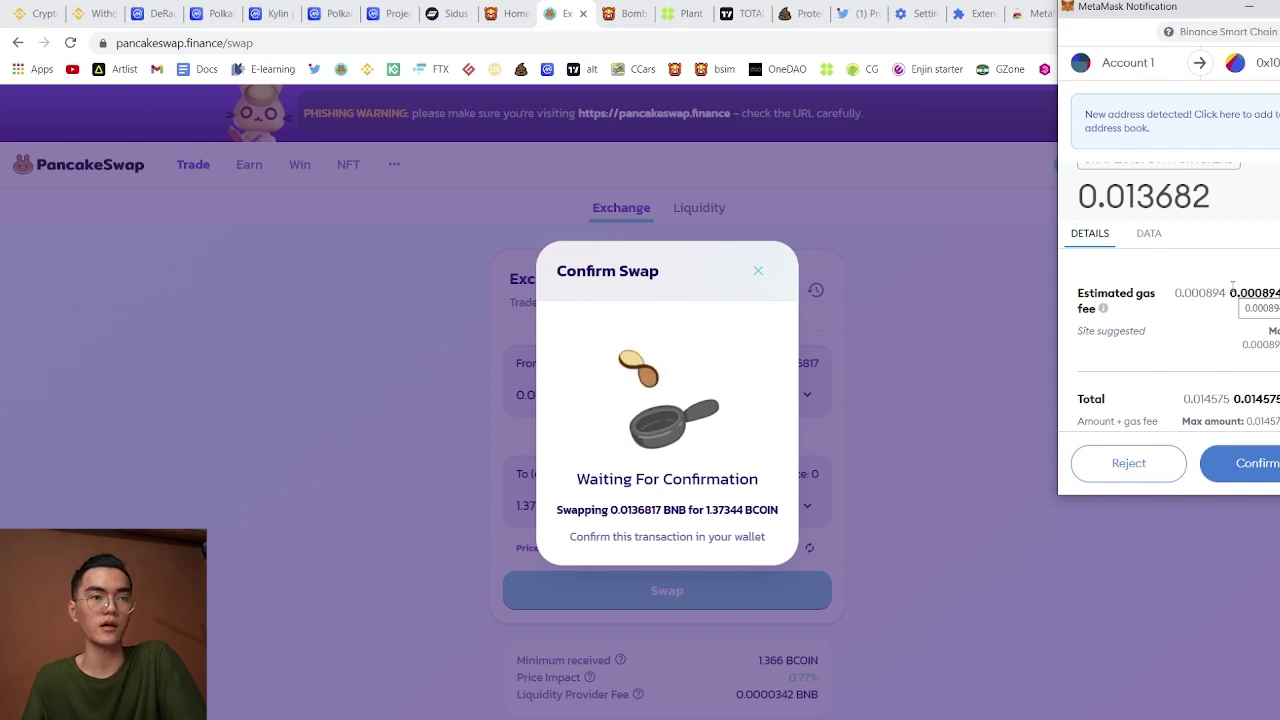
click(1235, 463)
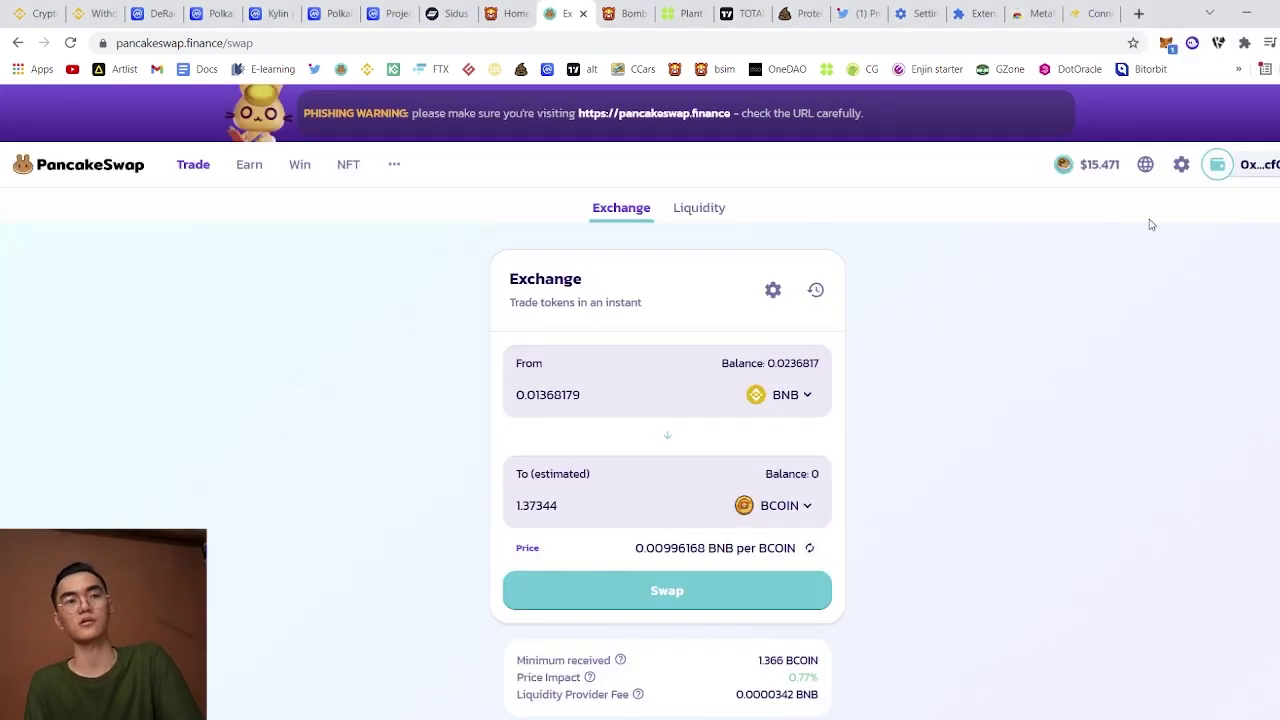
- Reject the pending PancakeSwap swap transaction in MetaMask
click(1166, 45)
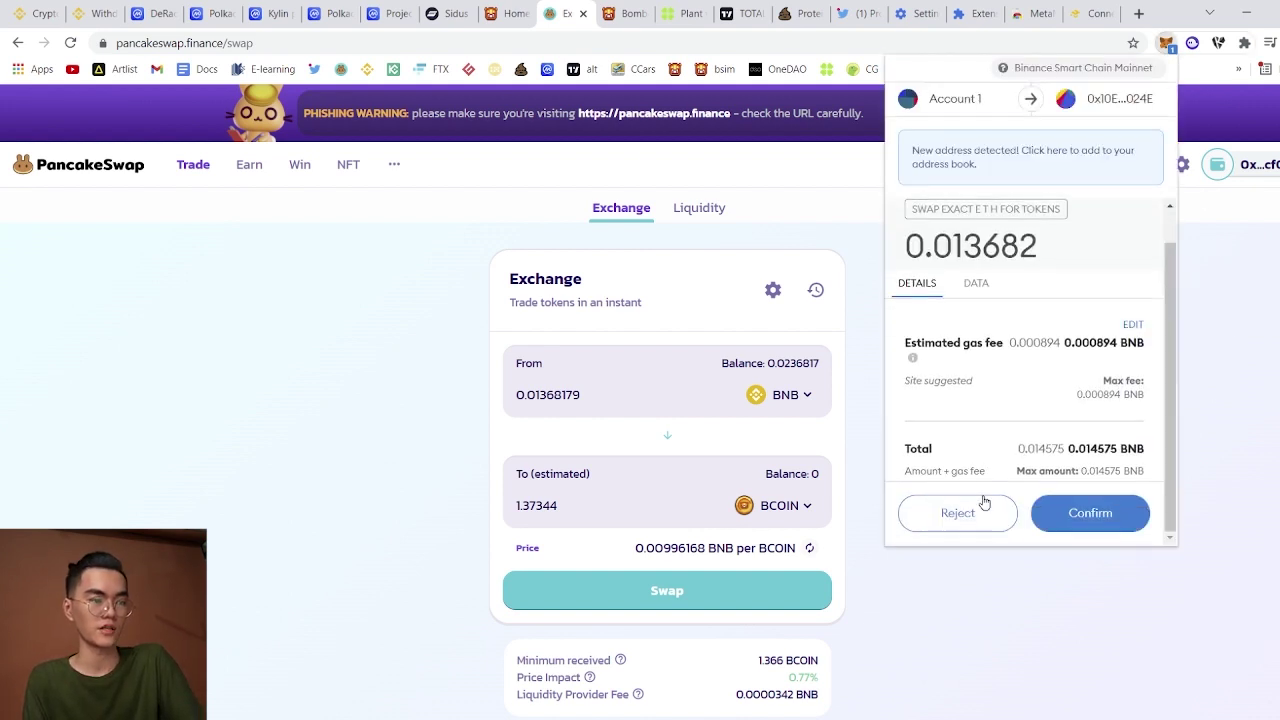
click(963, 510)
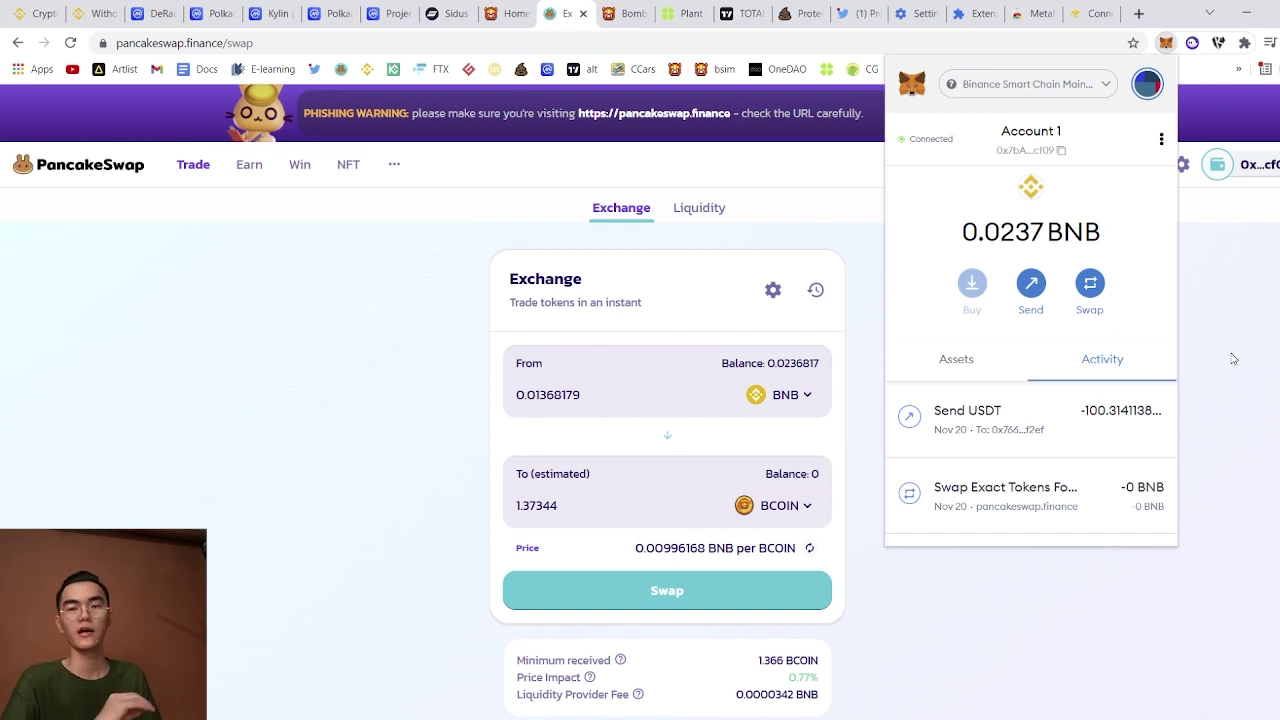
- Return to the Bomb Crypto game and view the hero inventory
click(644, 9)
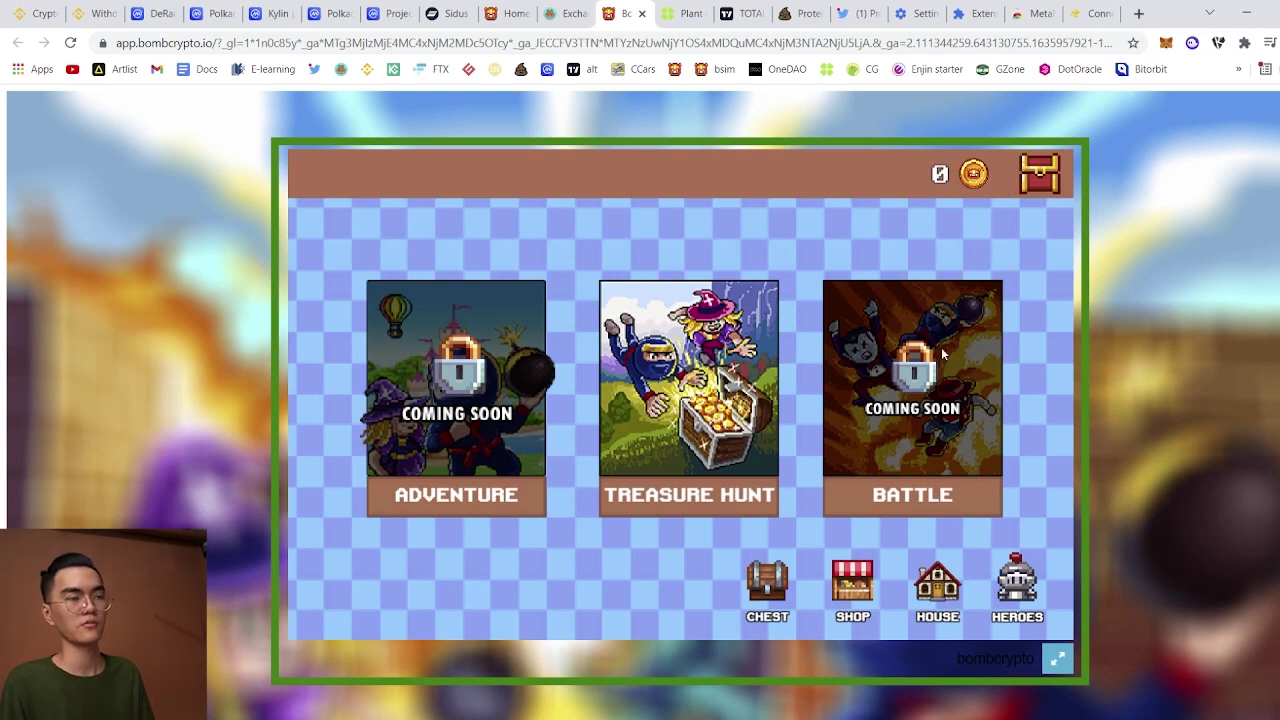
click(771, 590)
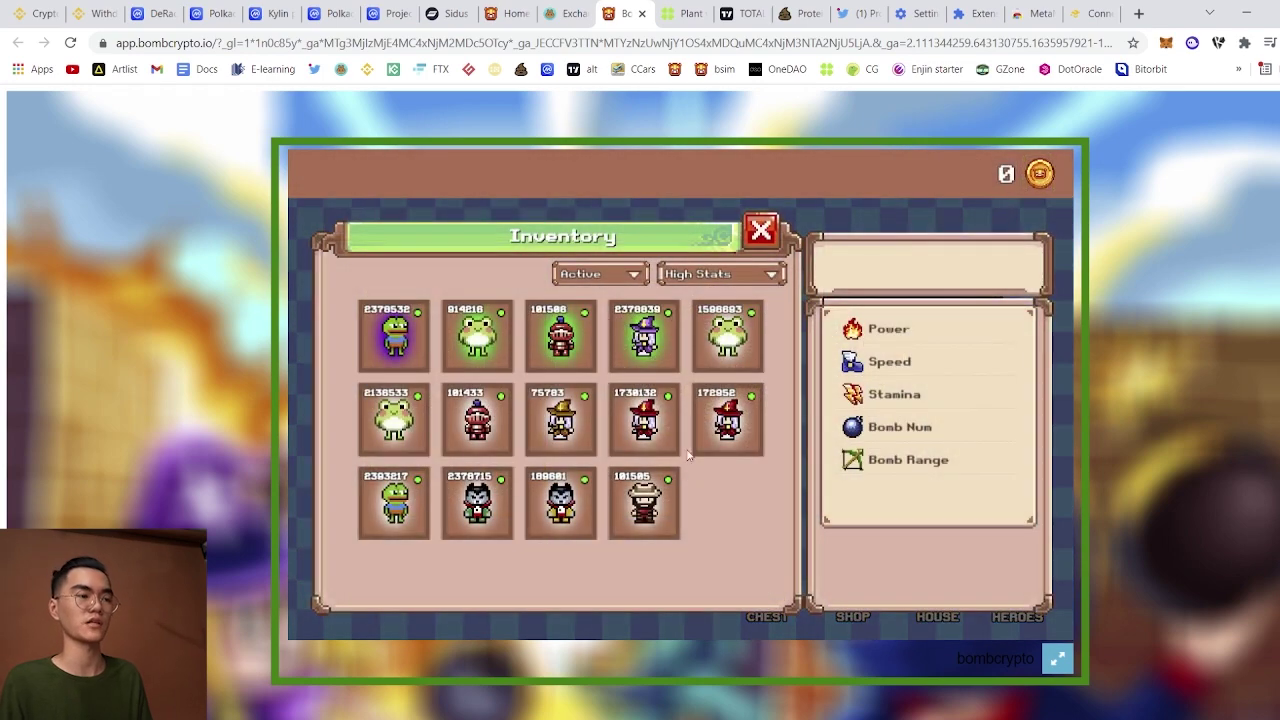
- Try to buy one hero for 10 BCOIN in the game's shop and close the shop
click(848, 580)
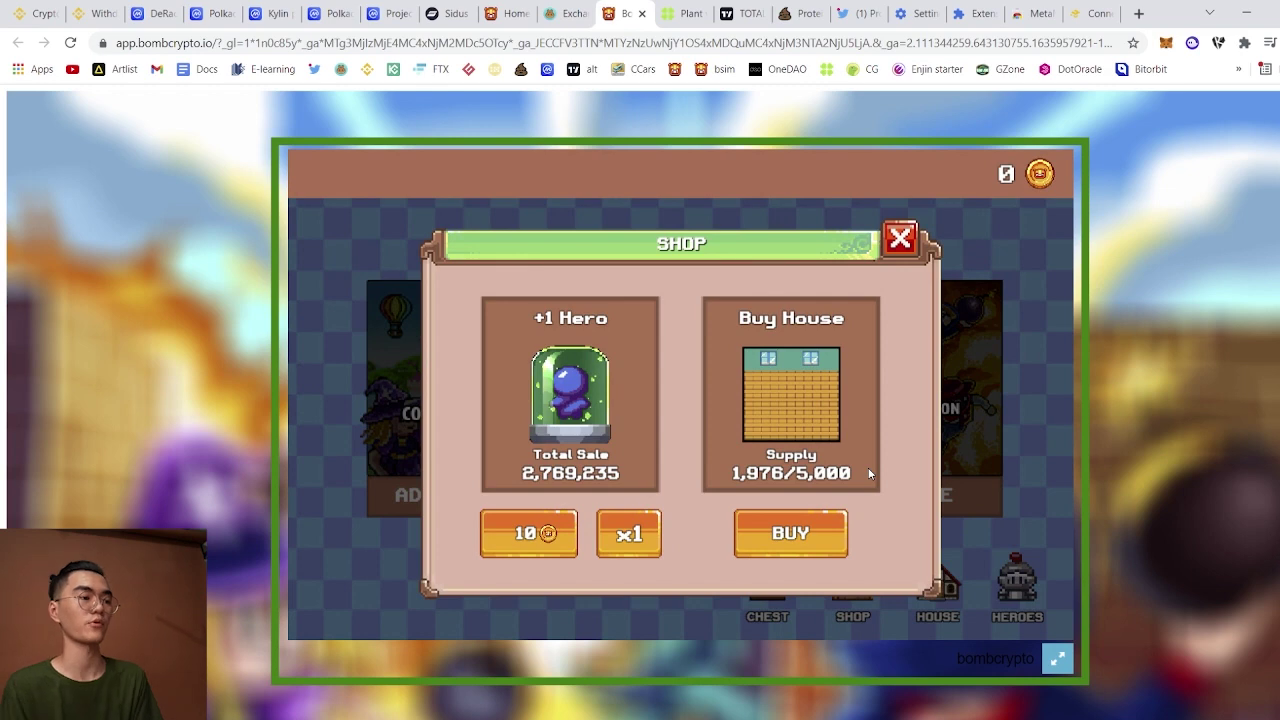
click(528, 540)
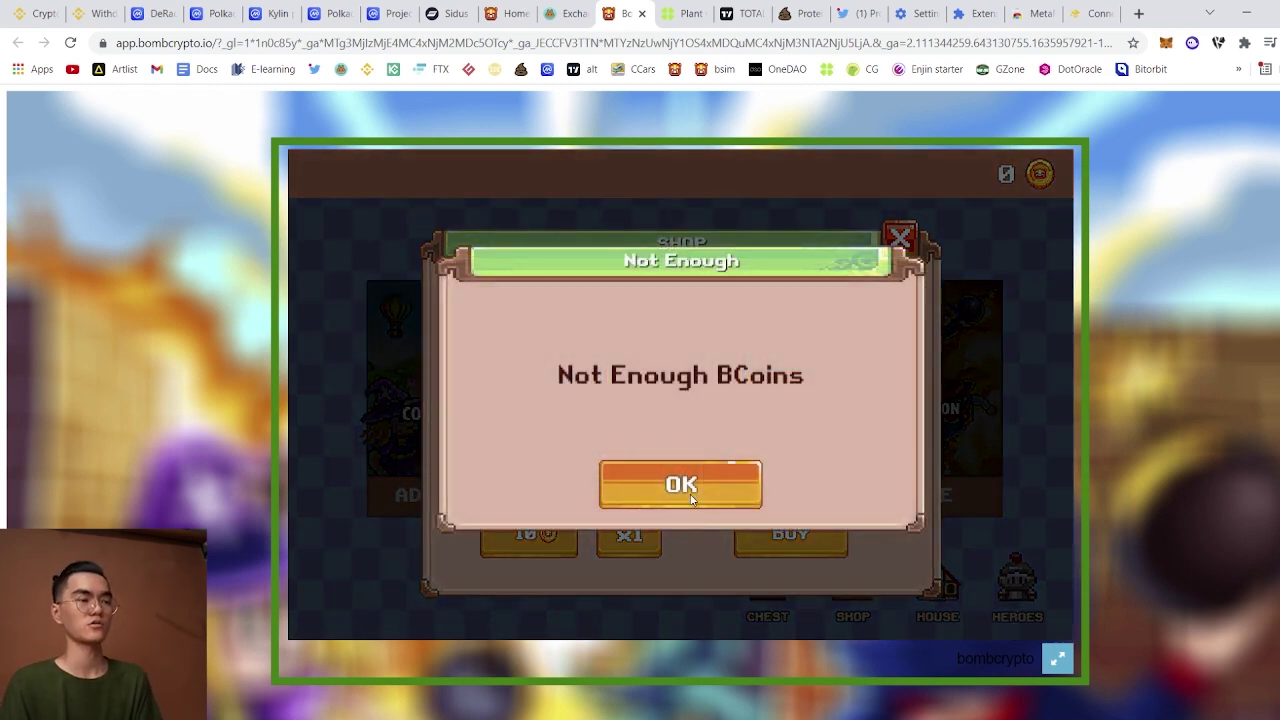
click(691, 500)
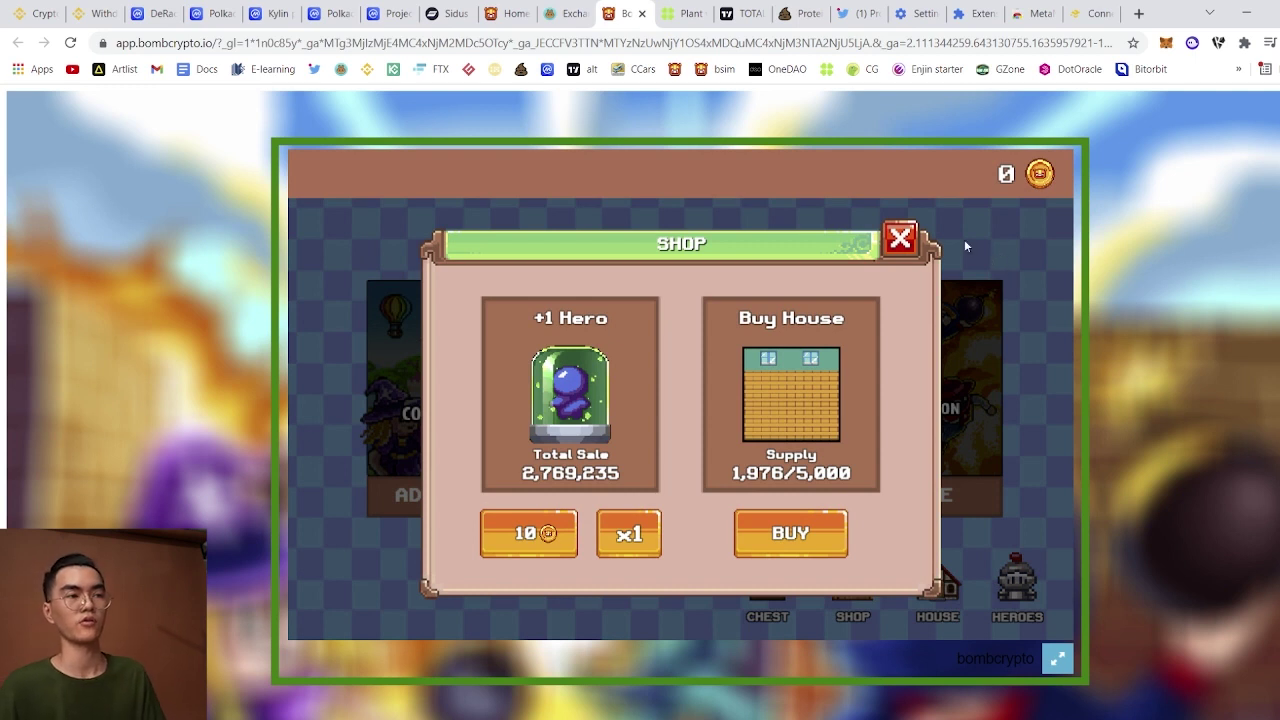
click(928, 252)
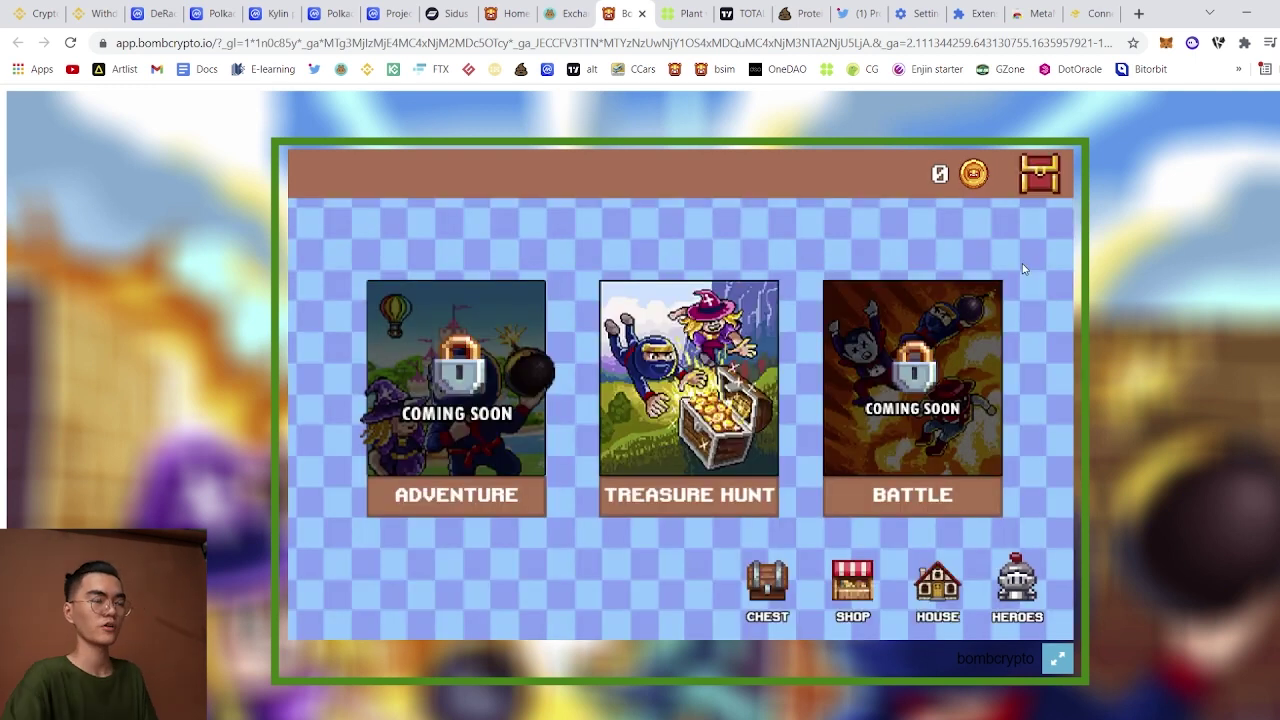